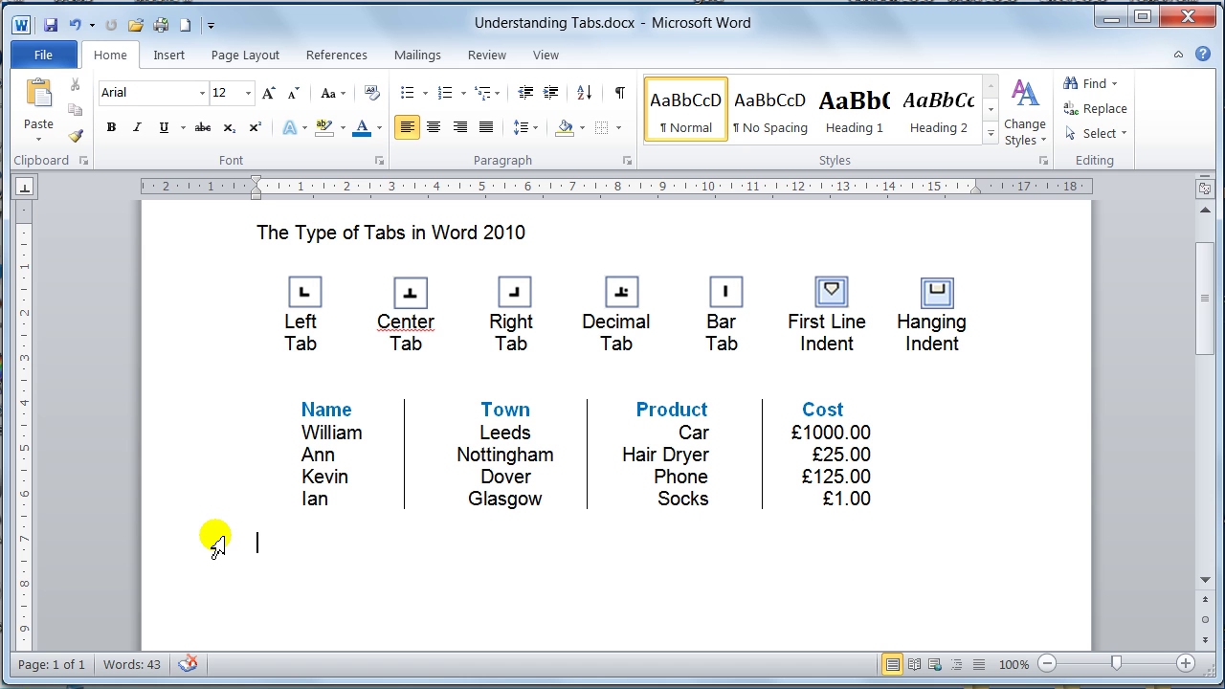
- Put the cursor on the line below the table, then hide and re-show the rulers
click(275, 540)
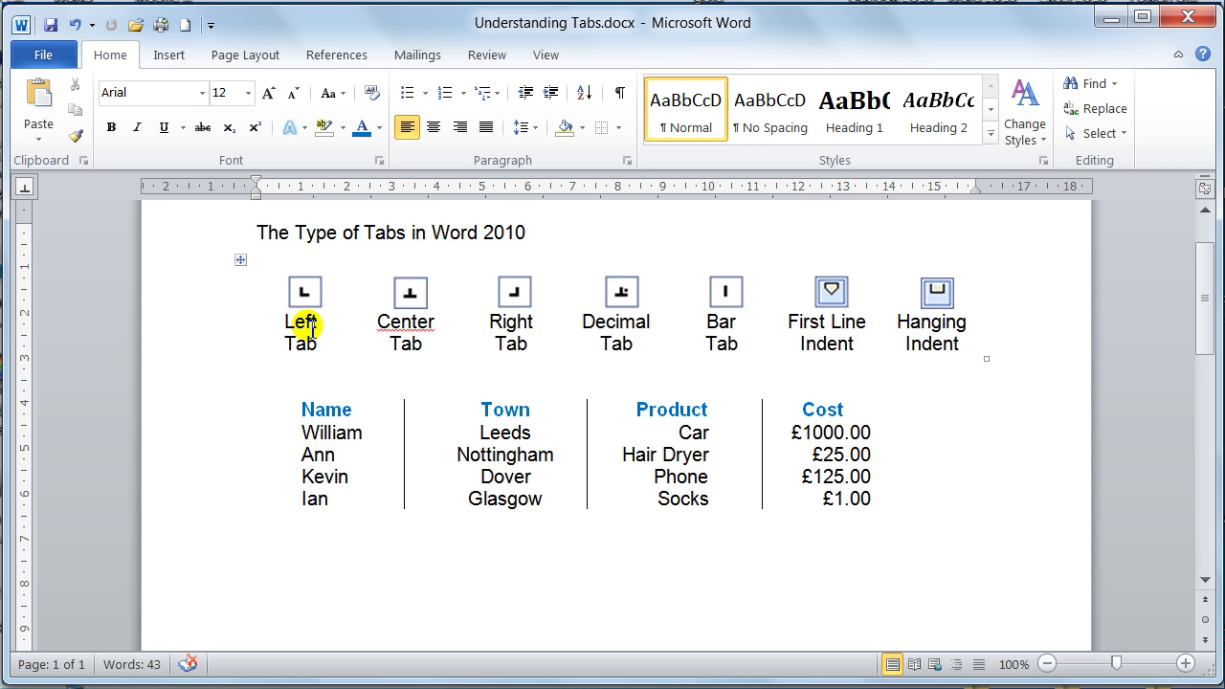
click(1199, 189)
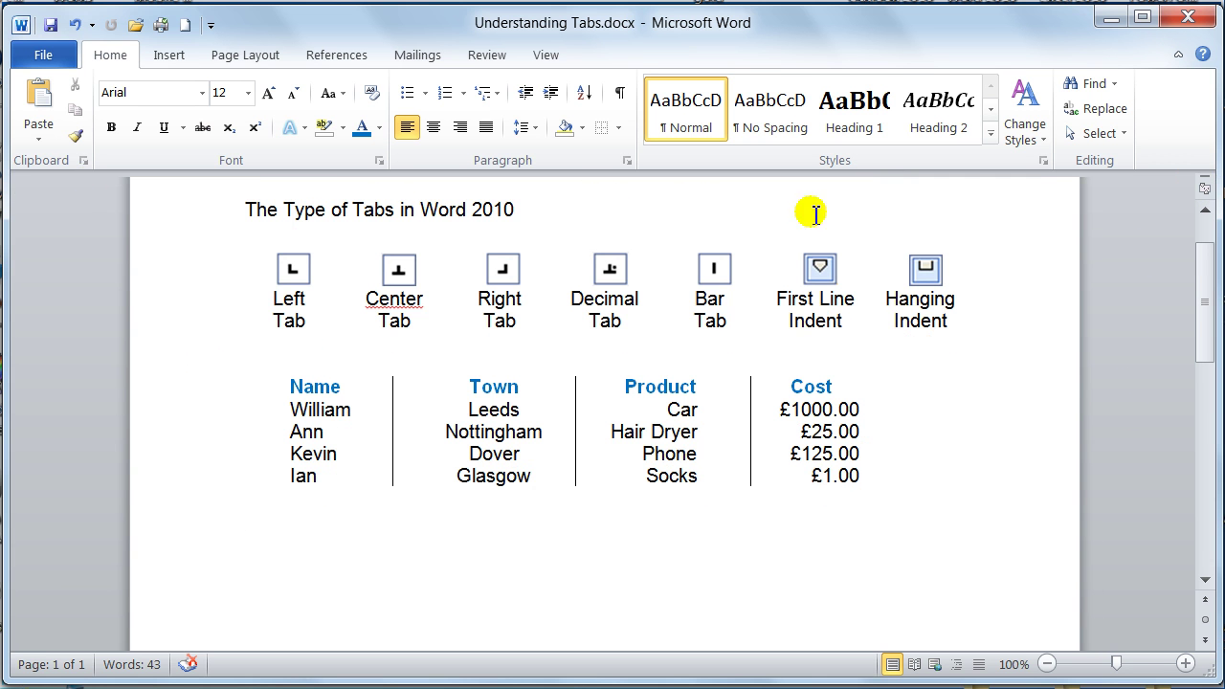
click(1202, 190)
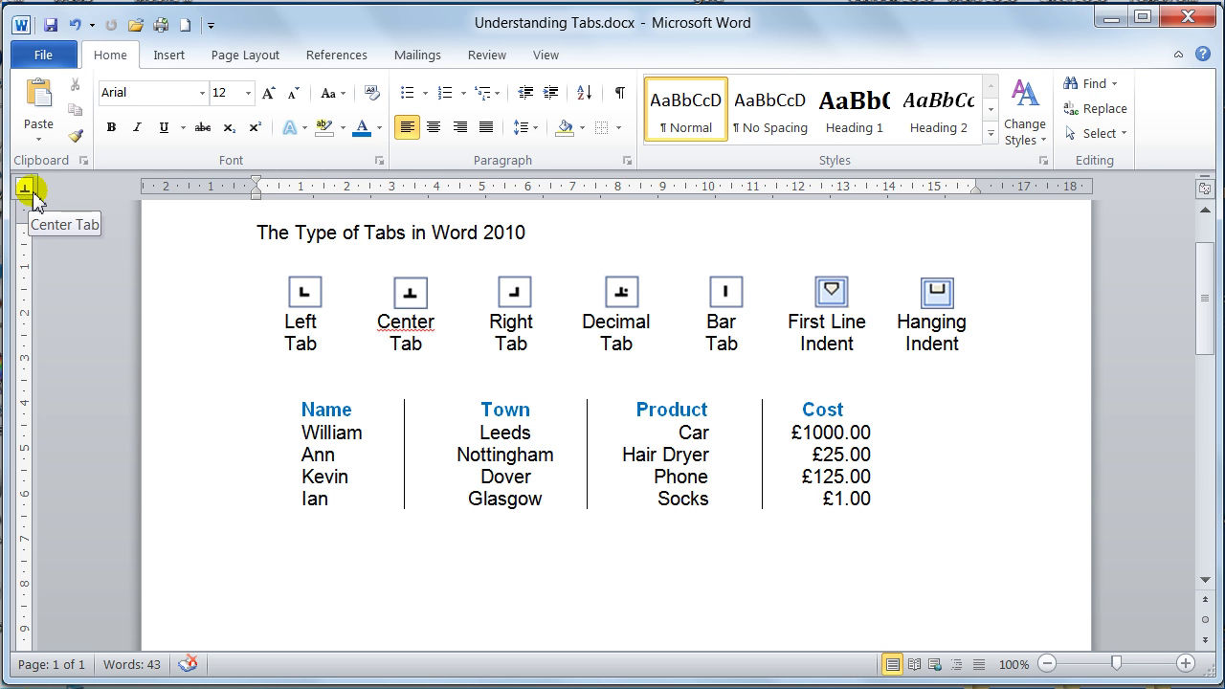
- Cycle the ruler's tab selector through Right, Bar, First Line Indent and Center tab types
click(33, 196)
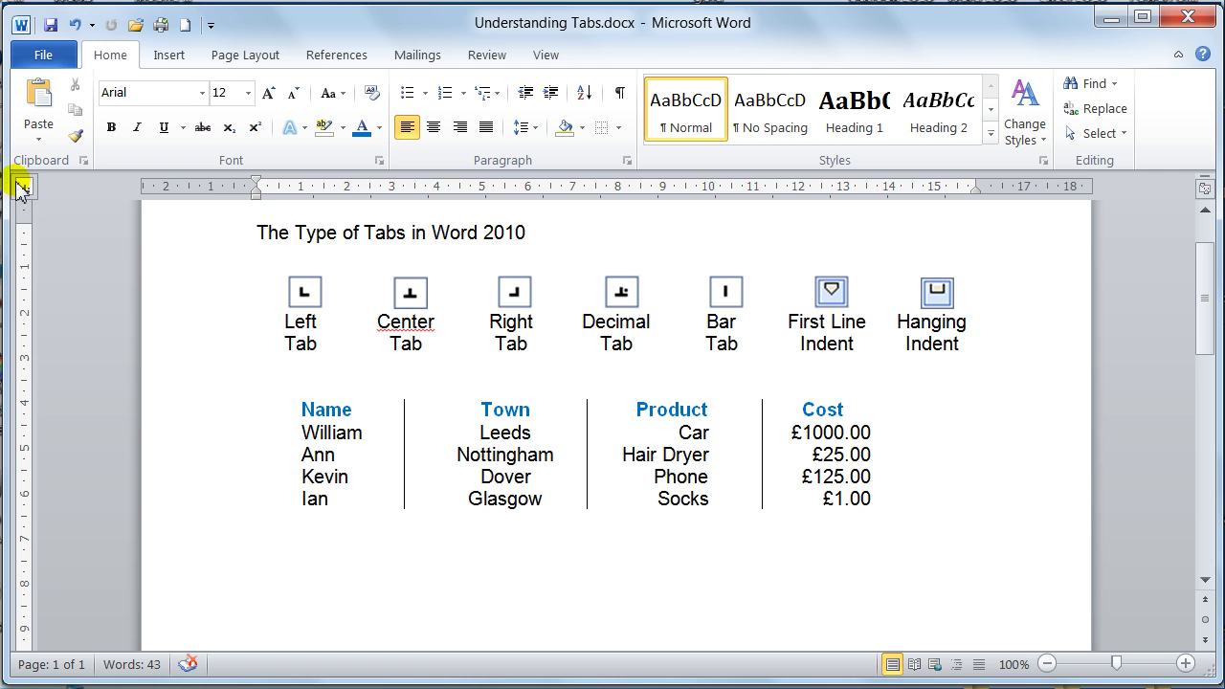
click(33, 187)
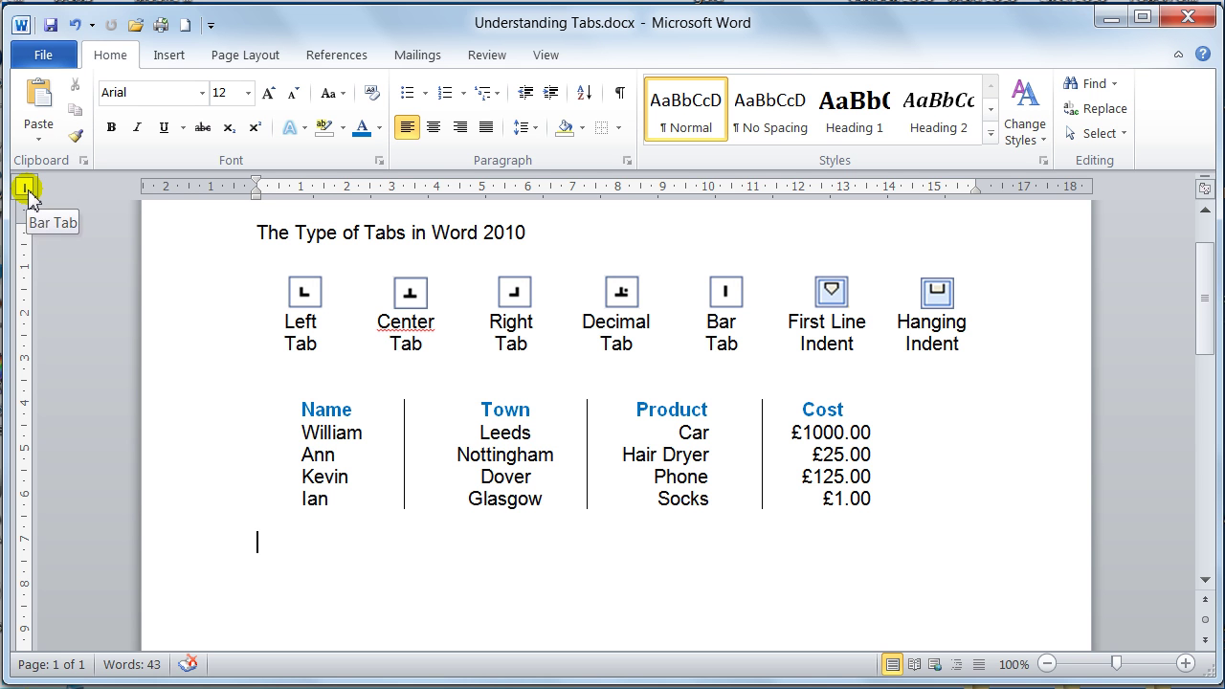
click(29, 192)
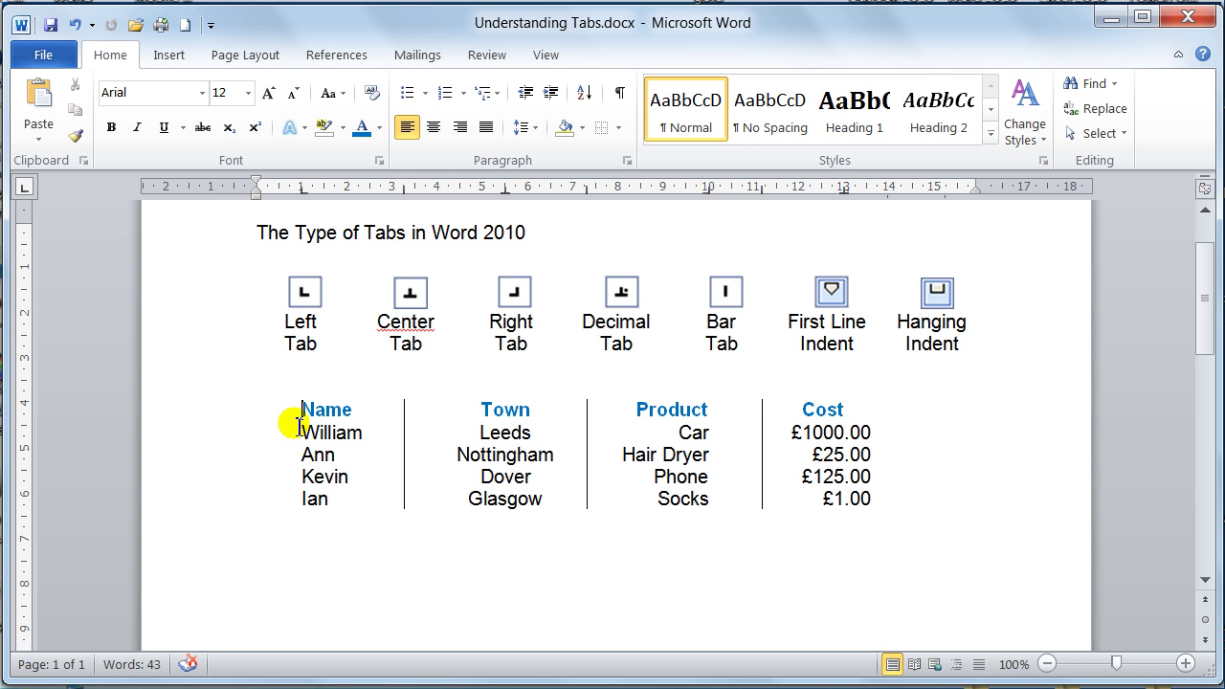
click(25, 185)
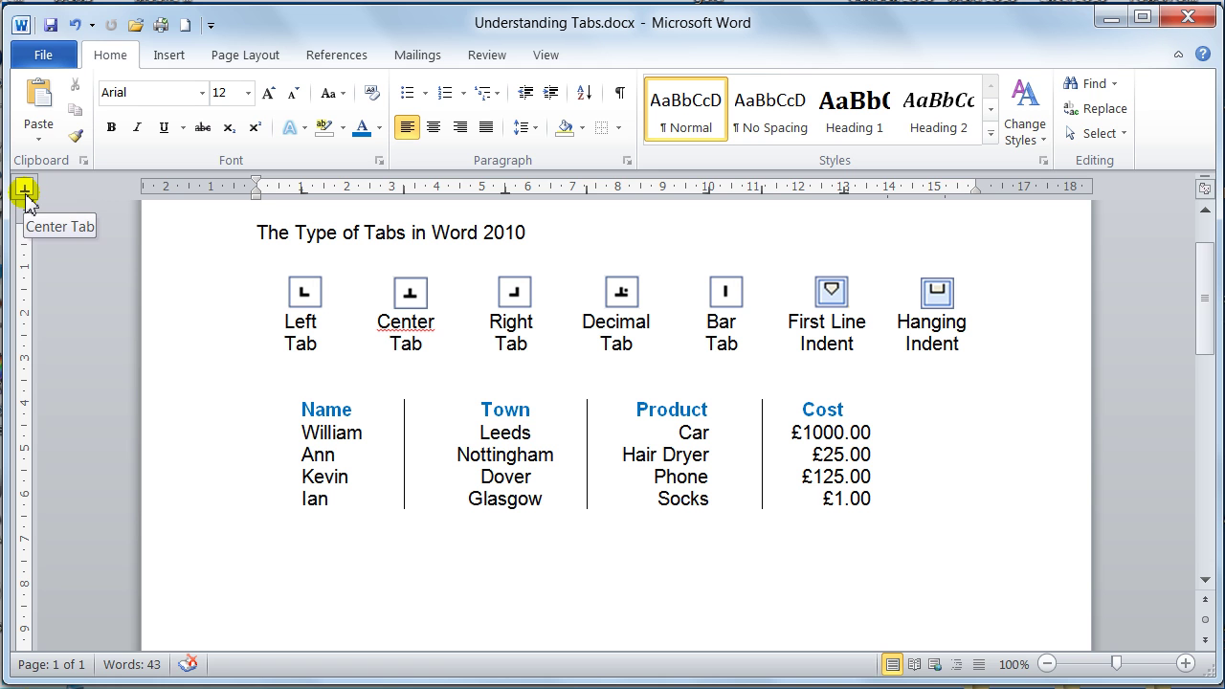
click(29, 196)
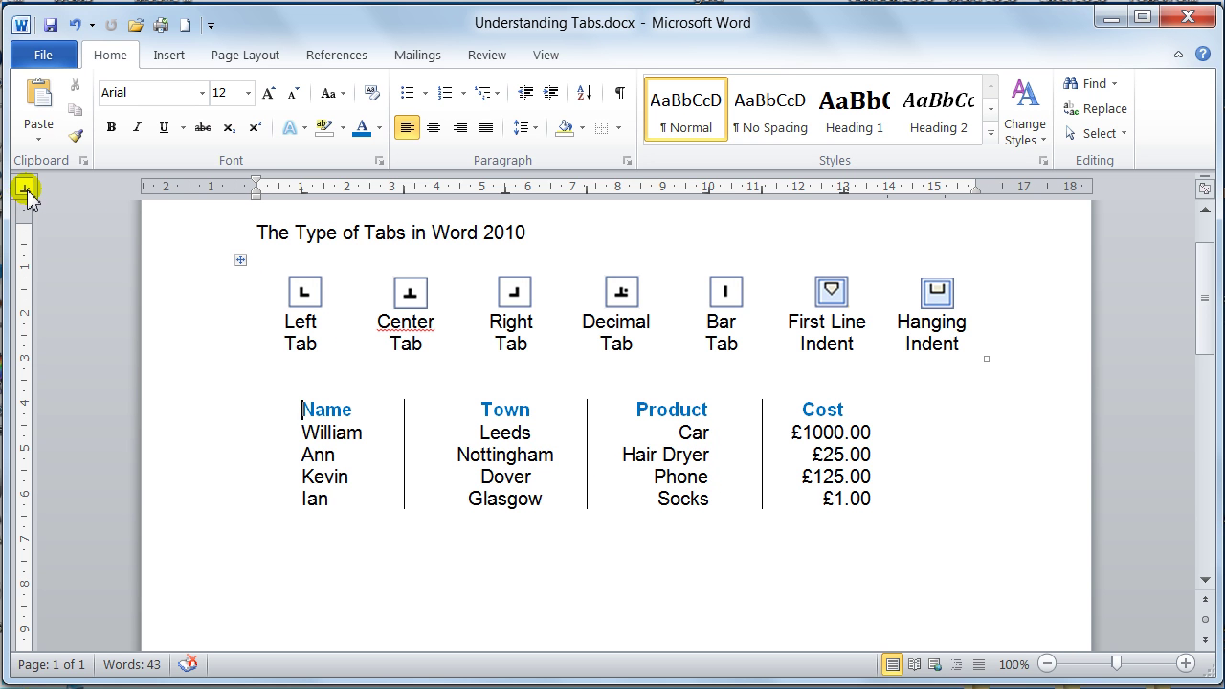
click(25, 190)
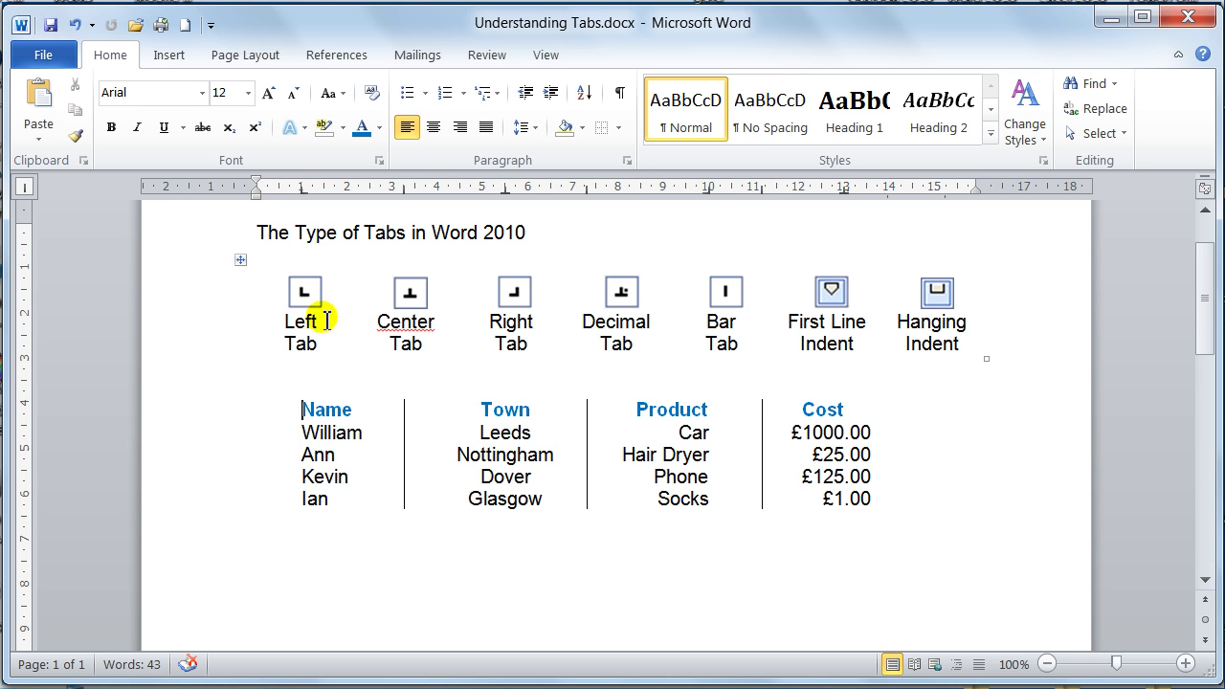
- With the cursor before Name, cycle past the Hanging Indent marker back to Left Tab
click(304, 410)
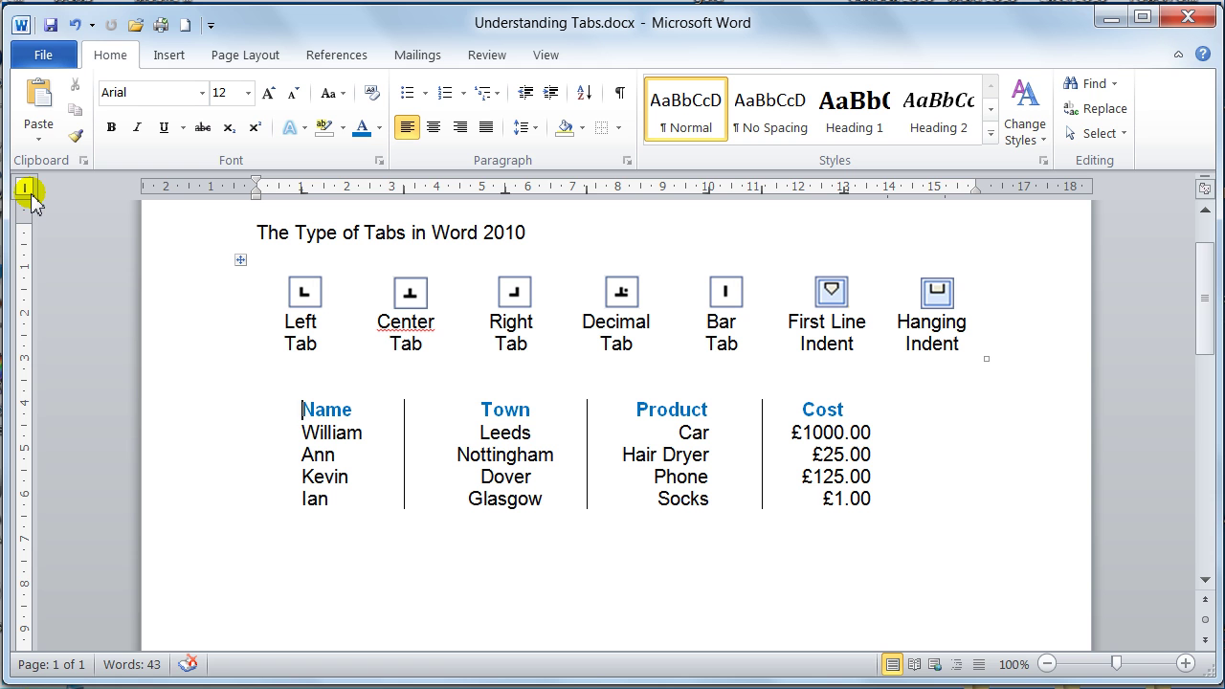
click(25, 188)
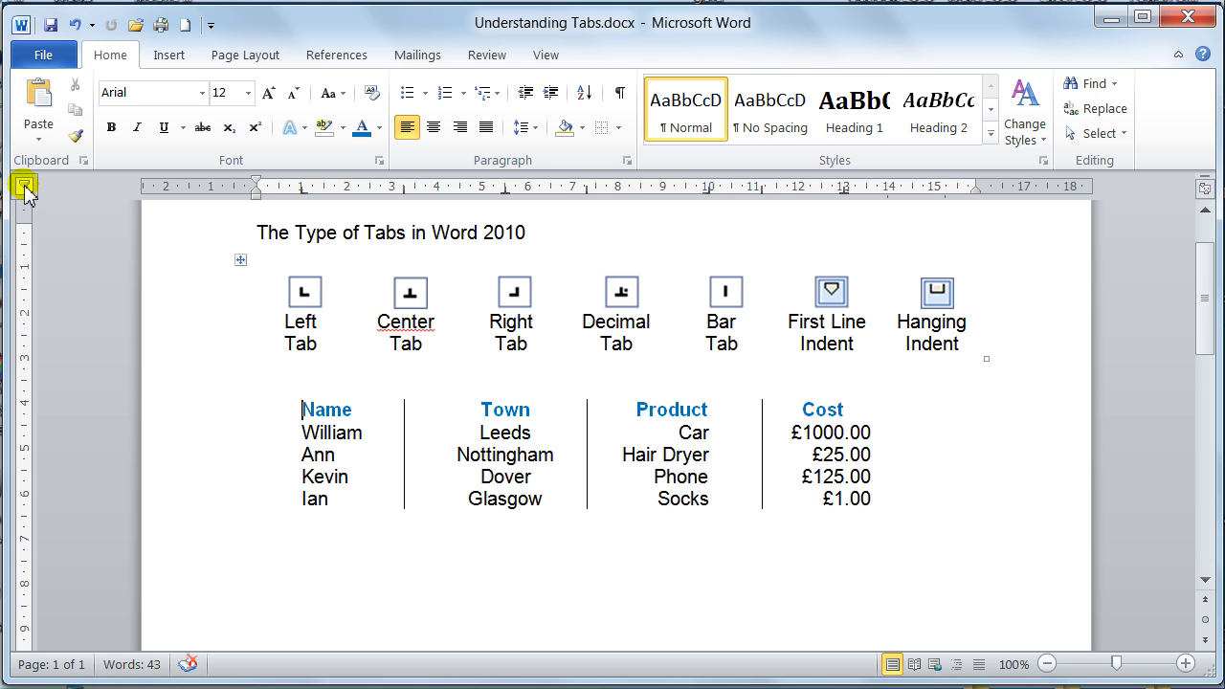
click(28, 192)
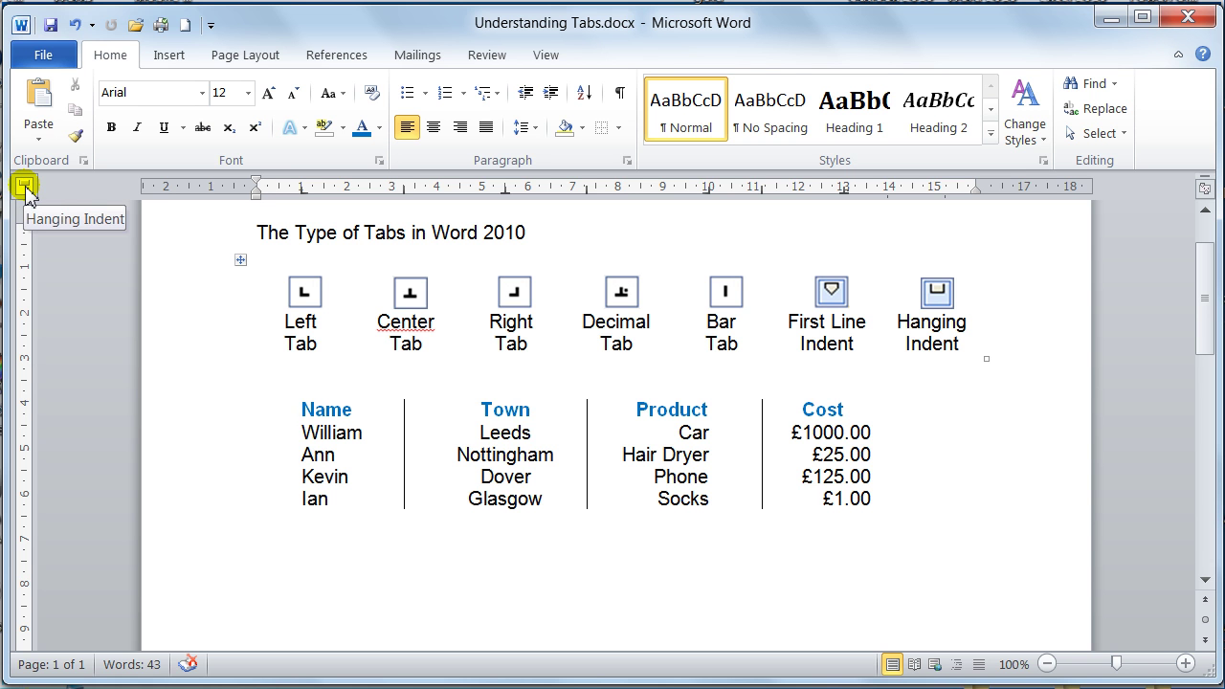
click(27, 191)
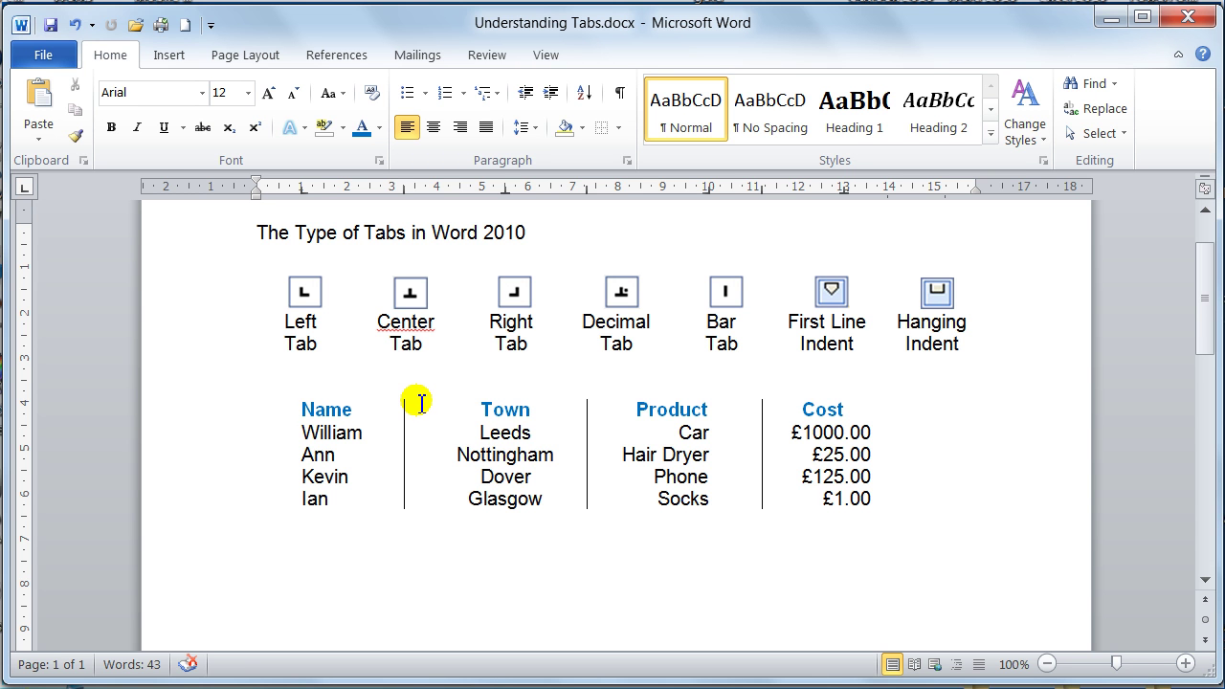
- Show formatting marks and select each table line, then all five tabbed lines, to inspect their tab stops
click(620, 93)
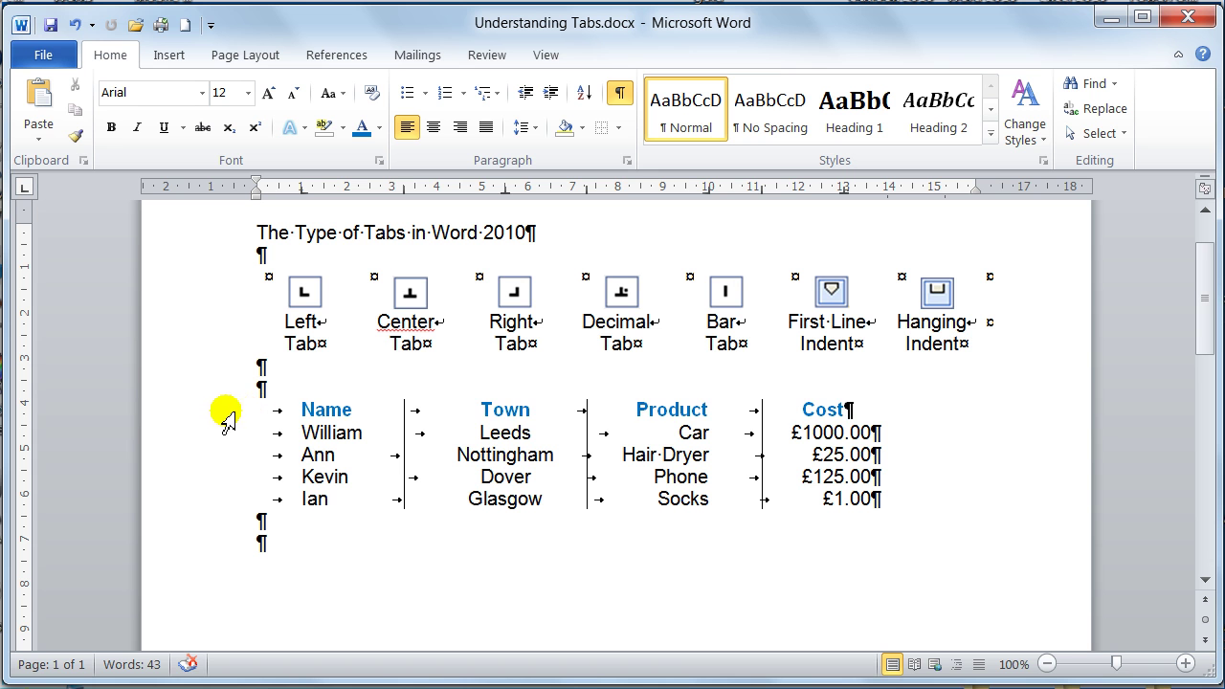
click(228, 418)
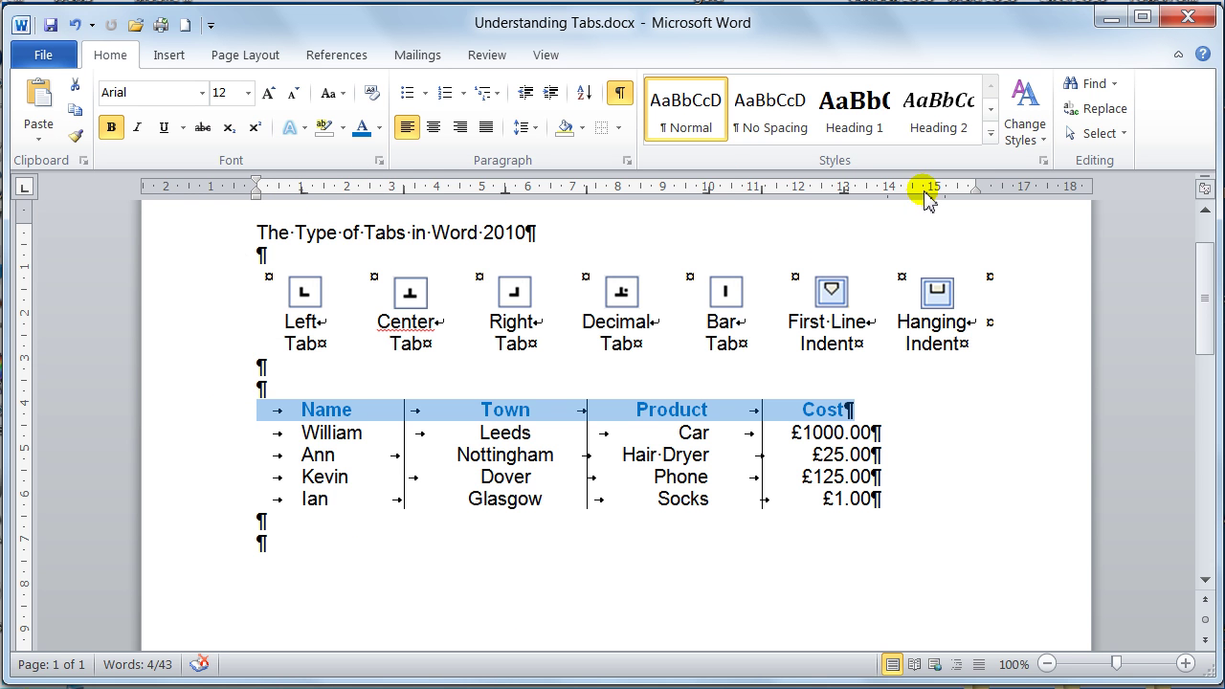
click(235, 437)
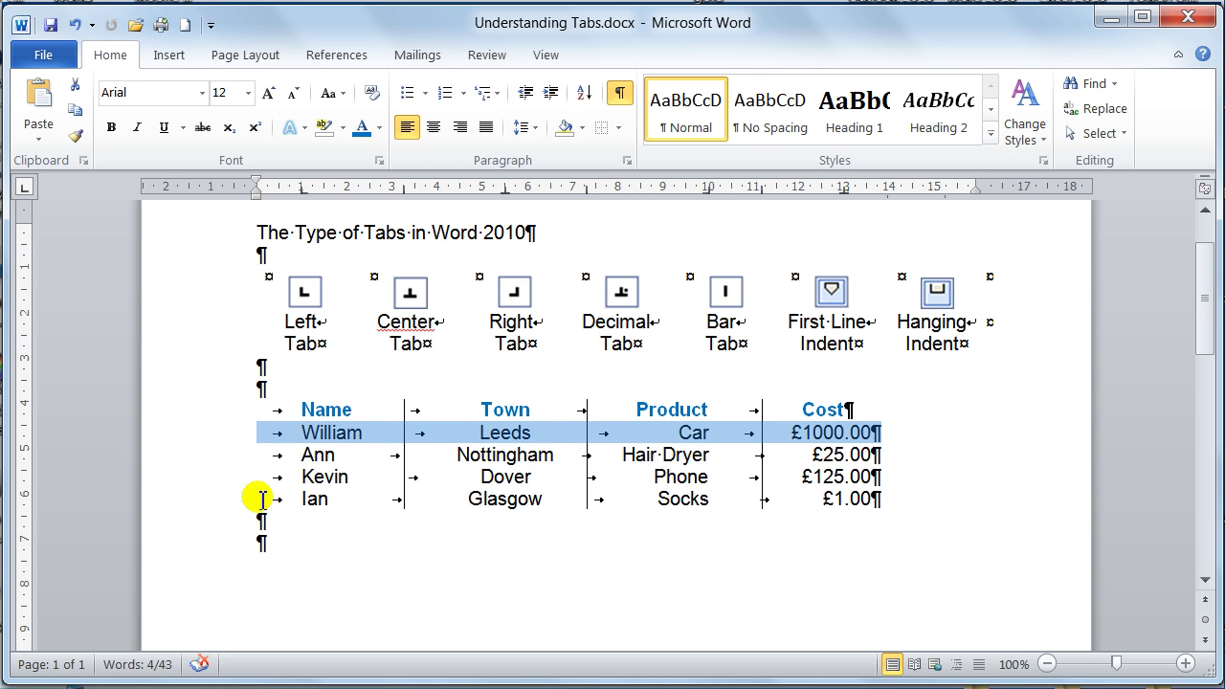
click(235, 459)
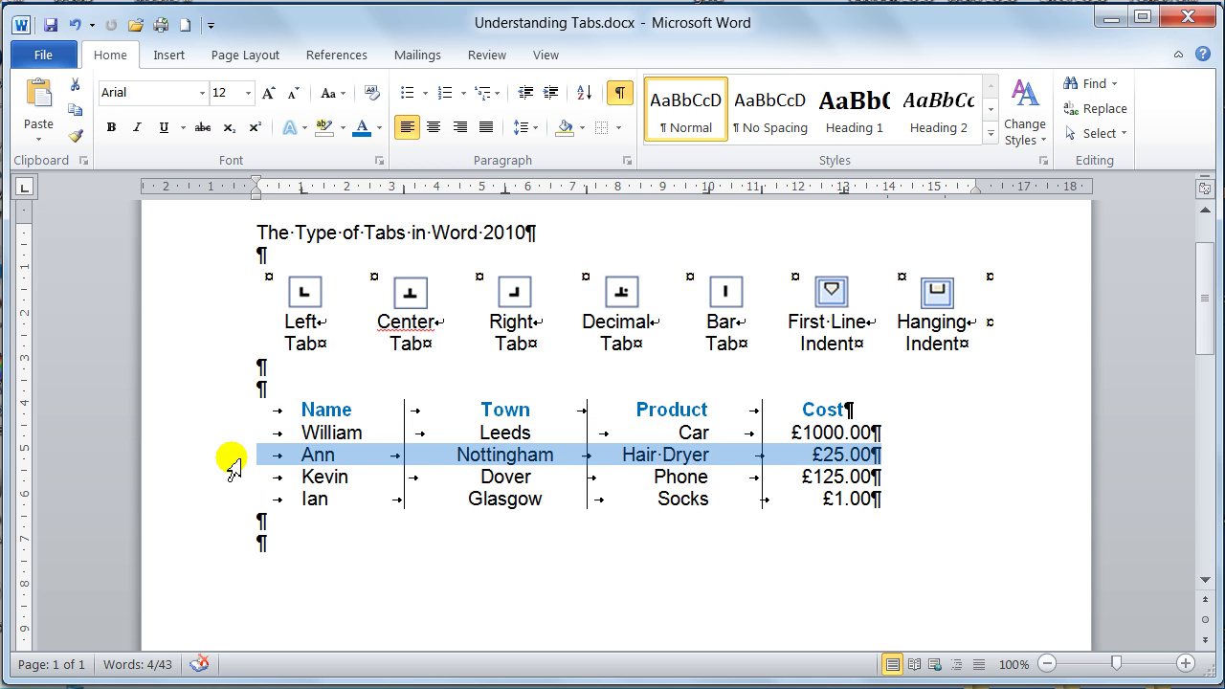
click(234, 478)
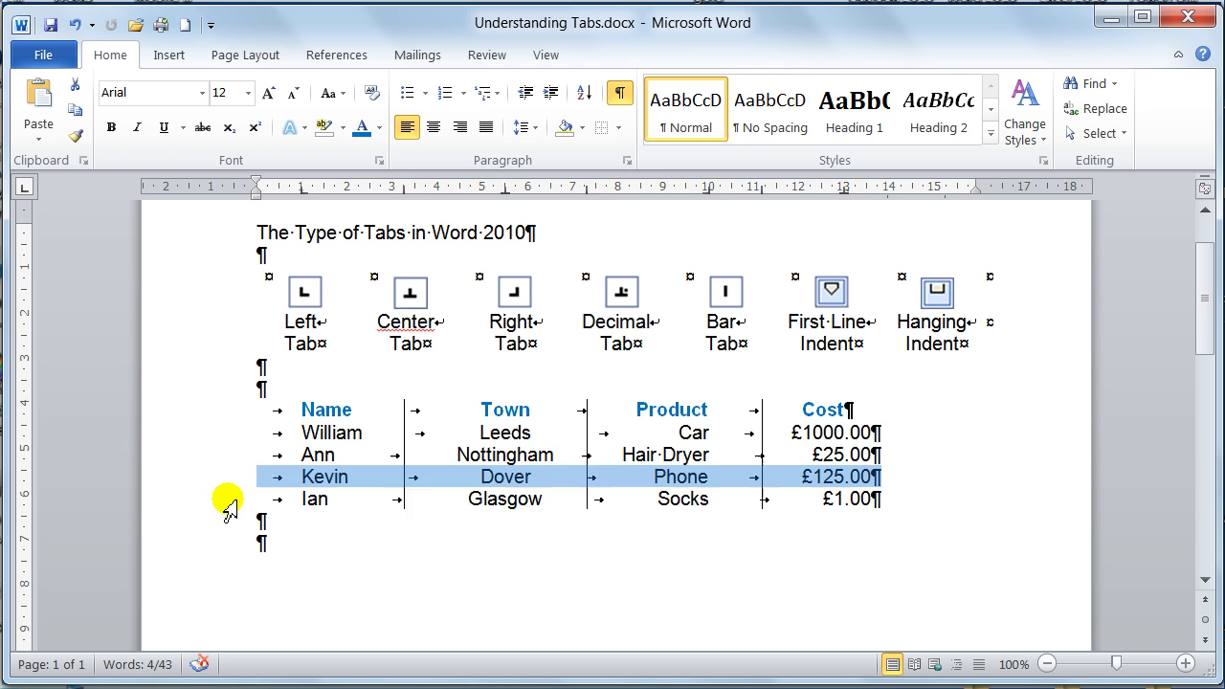
click(231, 499)
click(231, 523)
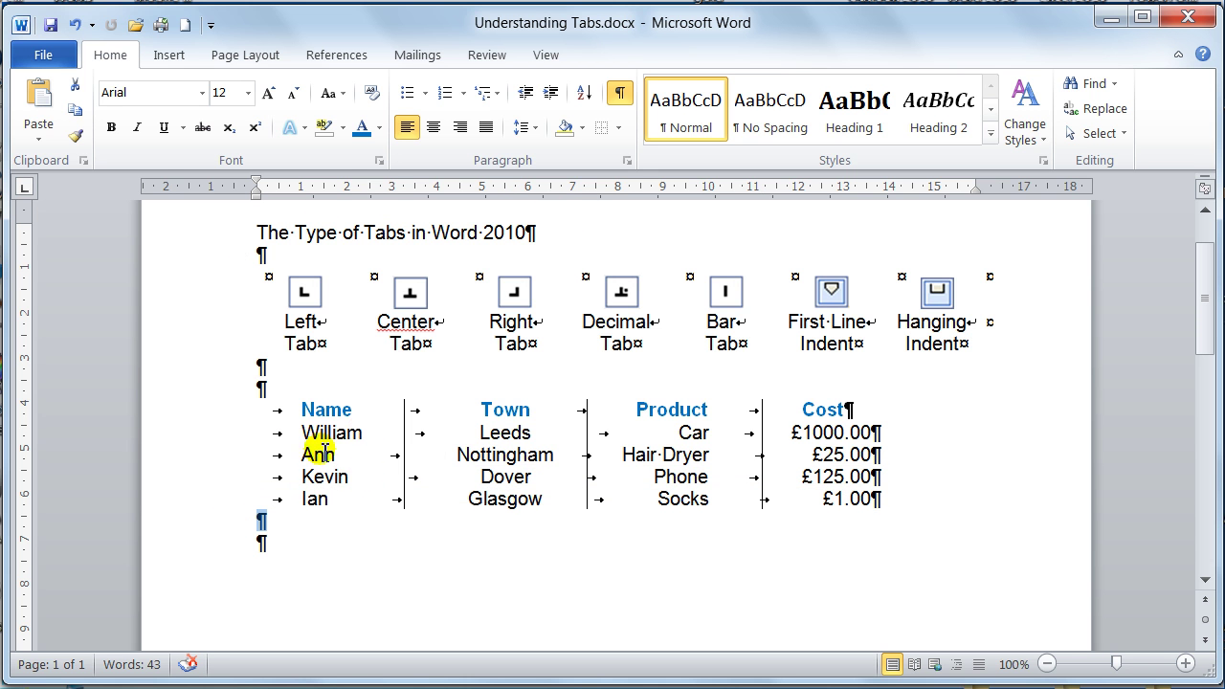
drag(227, 413, 226, 504)
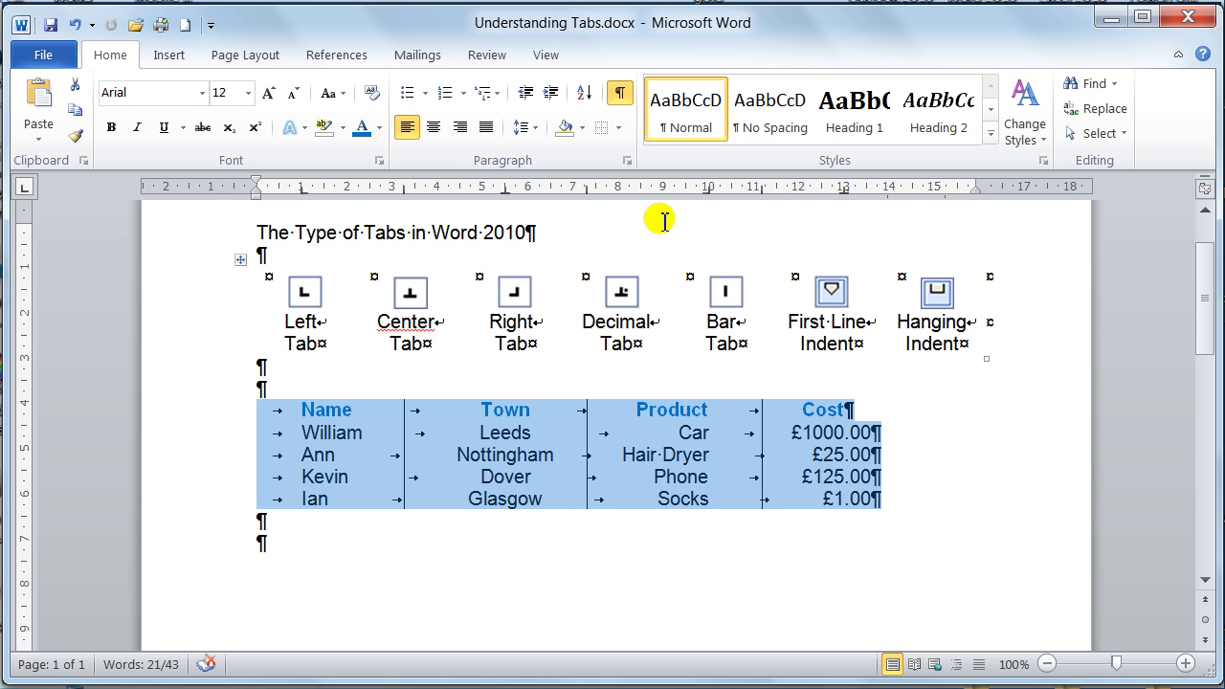
- Add empty paragraphs after £1.00 and after the Ian row, carrying the row's tab stops
click(880, 501)
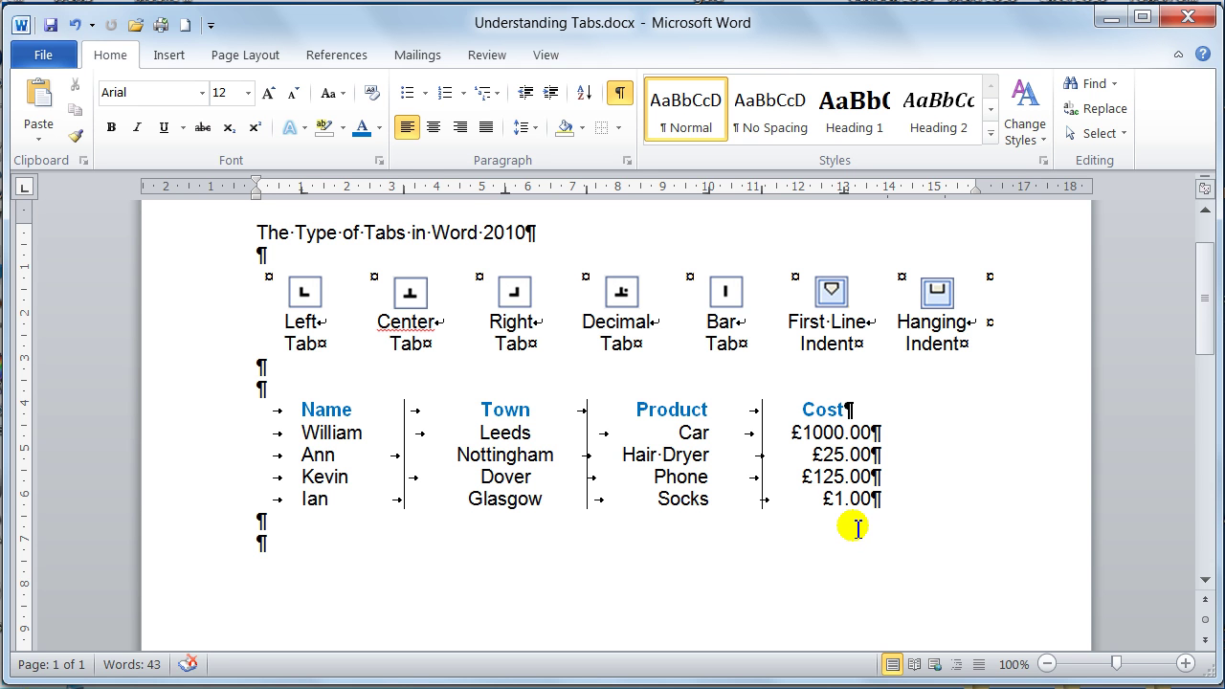
key(Return)
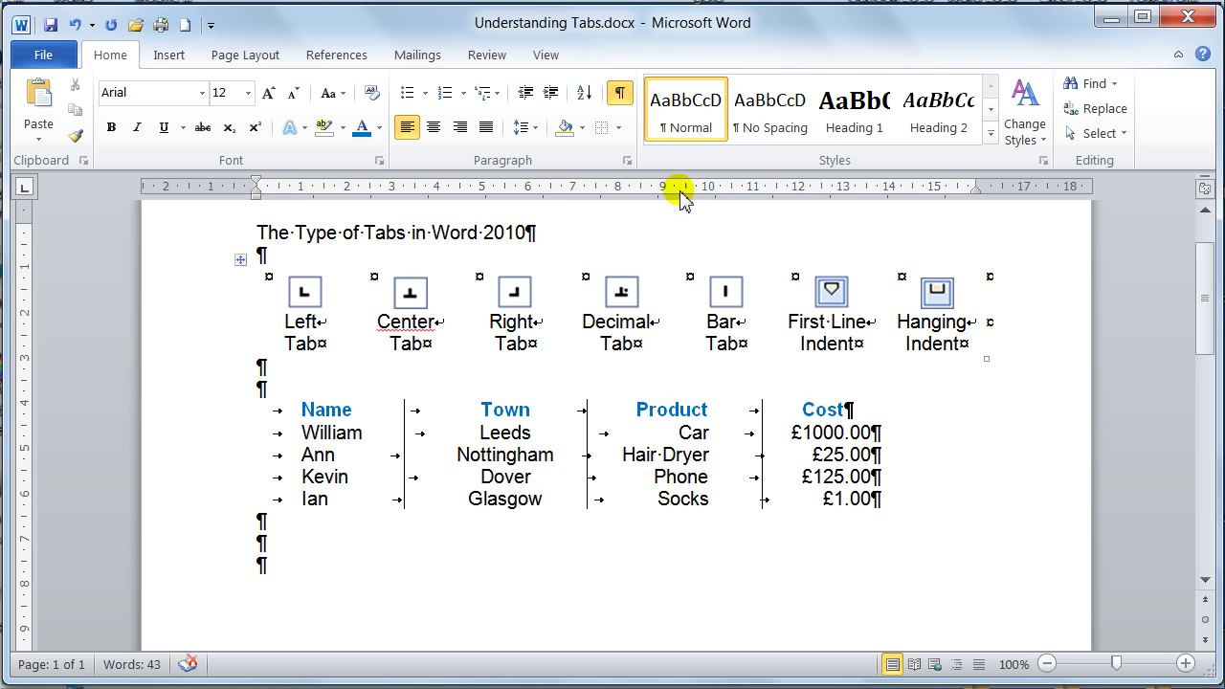
click(890, 509)
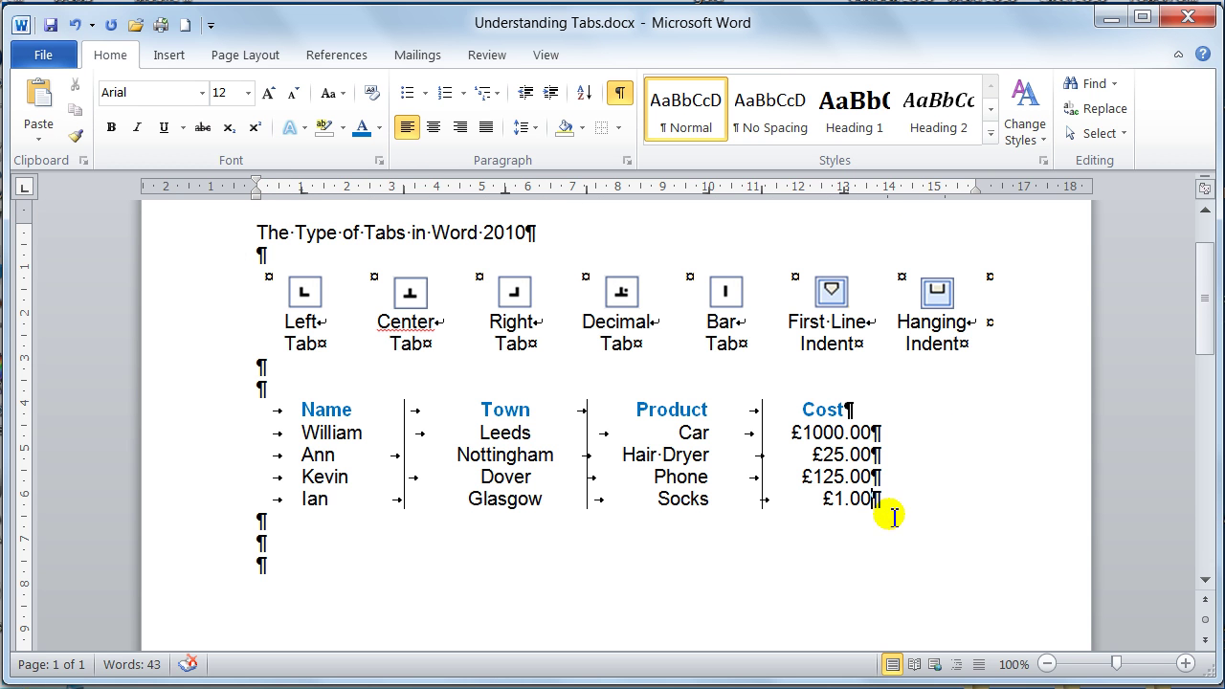
key(Return)
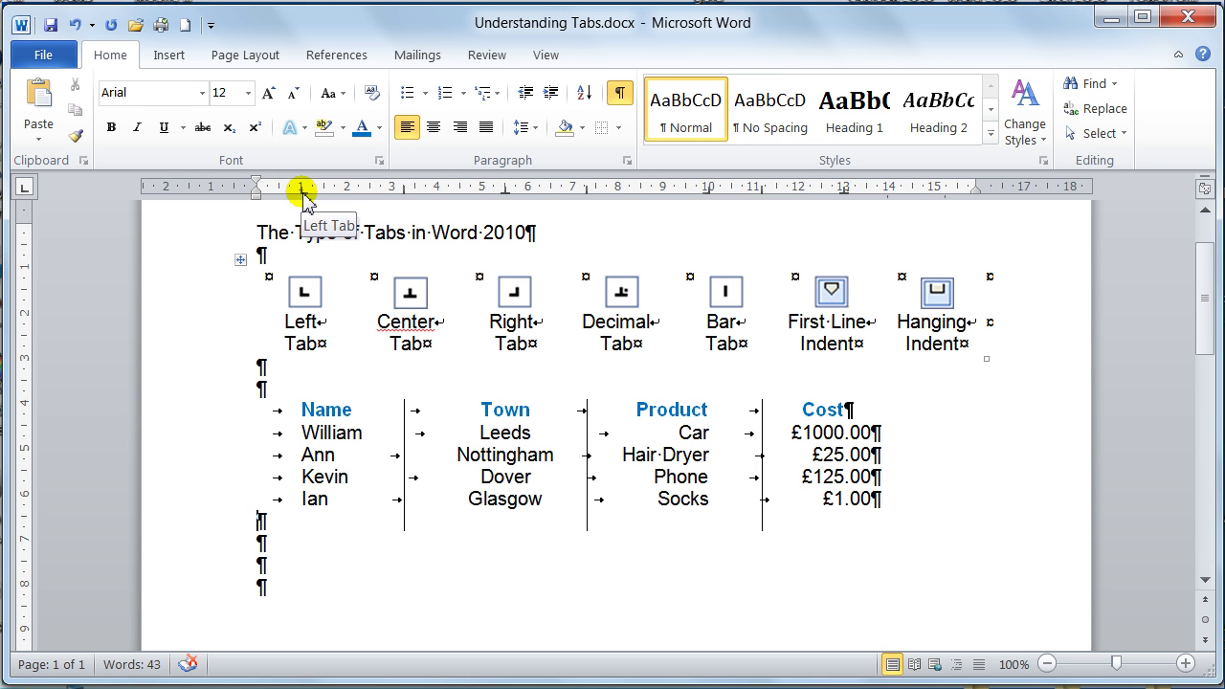
- Use Clear All in the Paragraph Tabs settings to strip every tab stop from the empty line
double_click(301, 190)
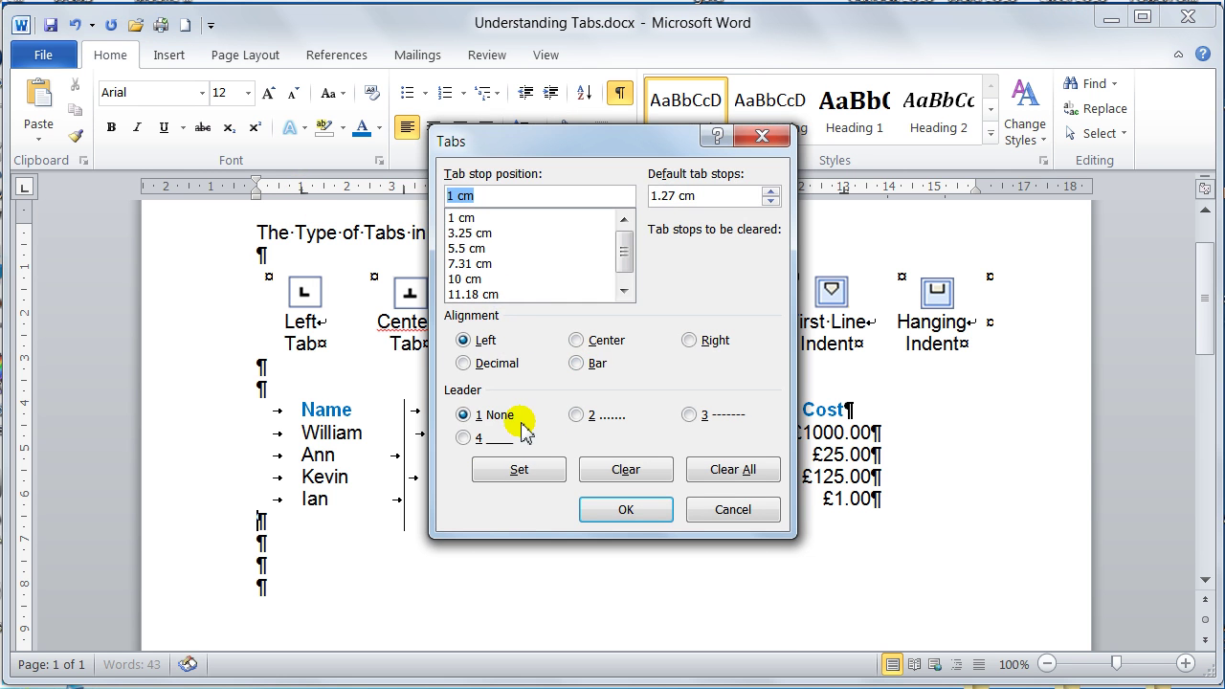
click(725, 513)
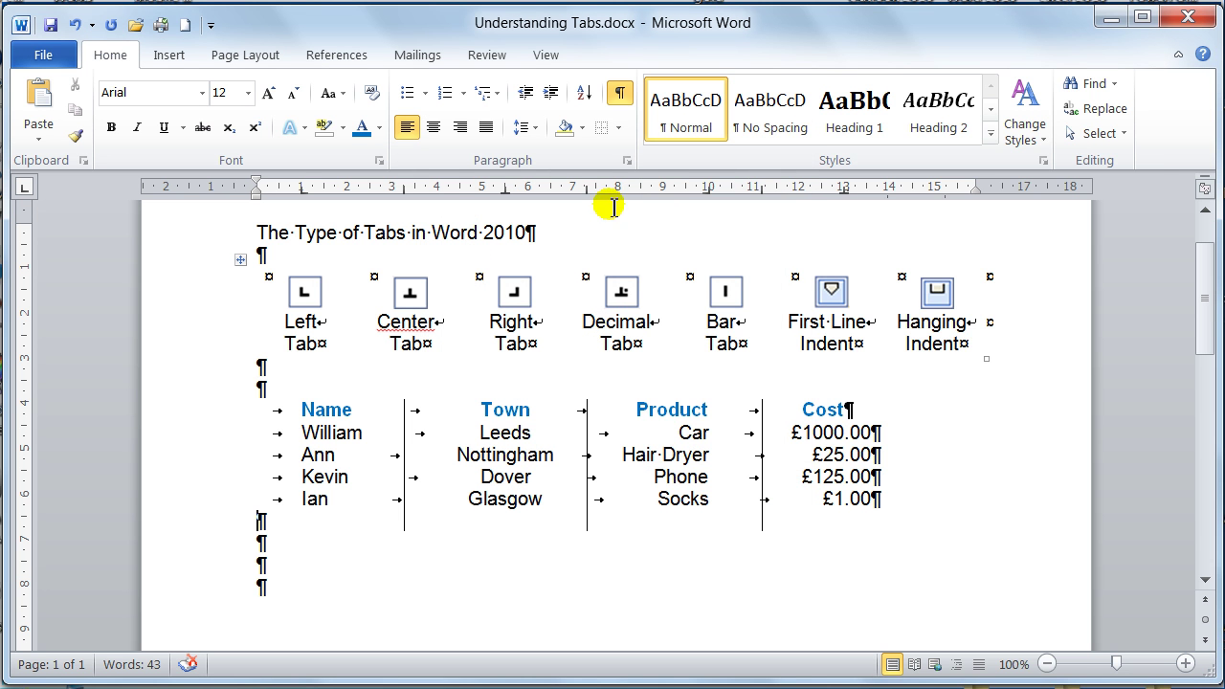
click(624, 161)
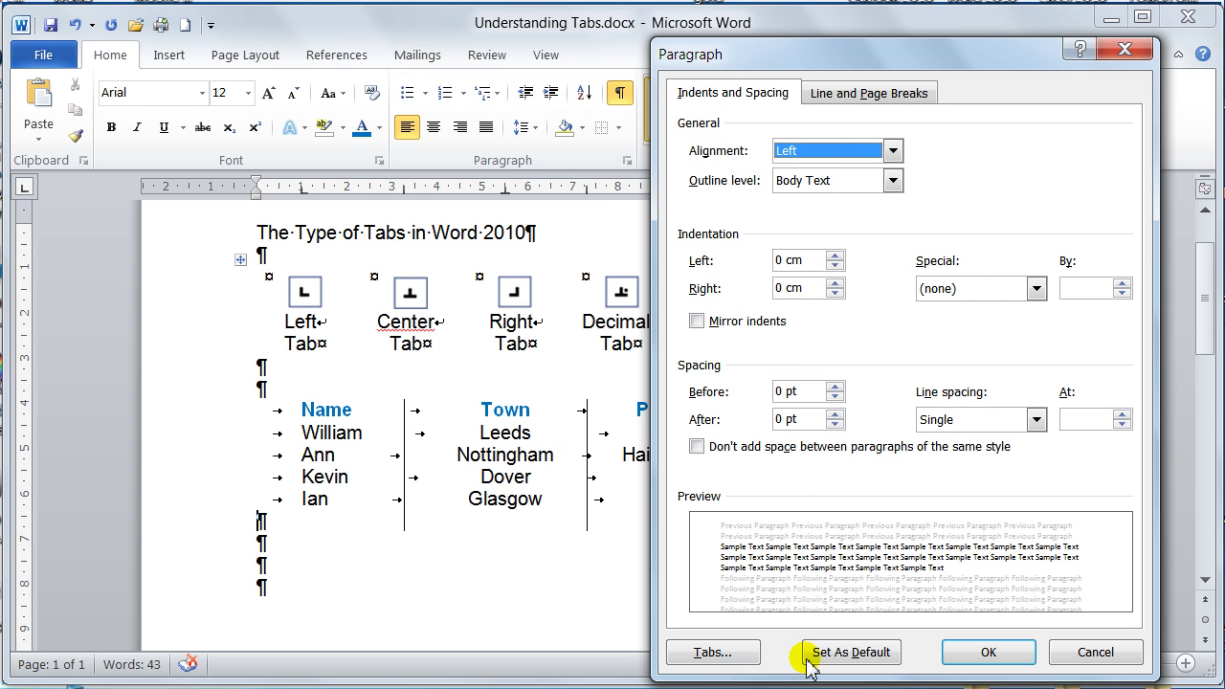
click(706, 652)
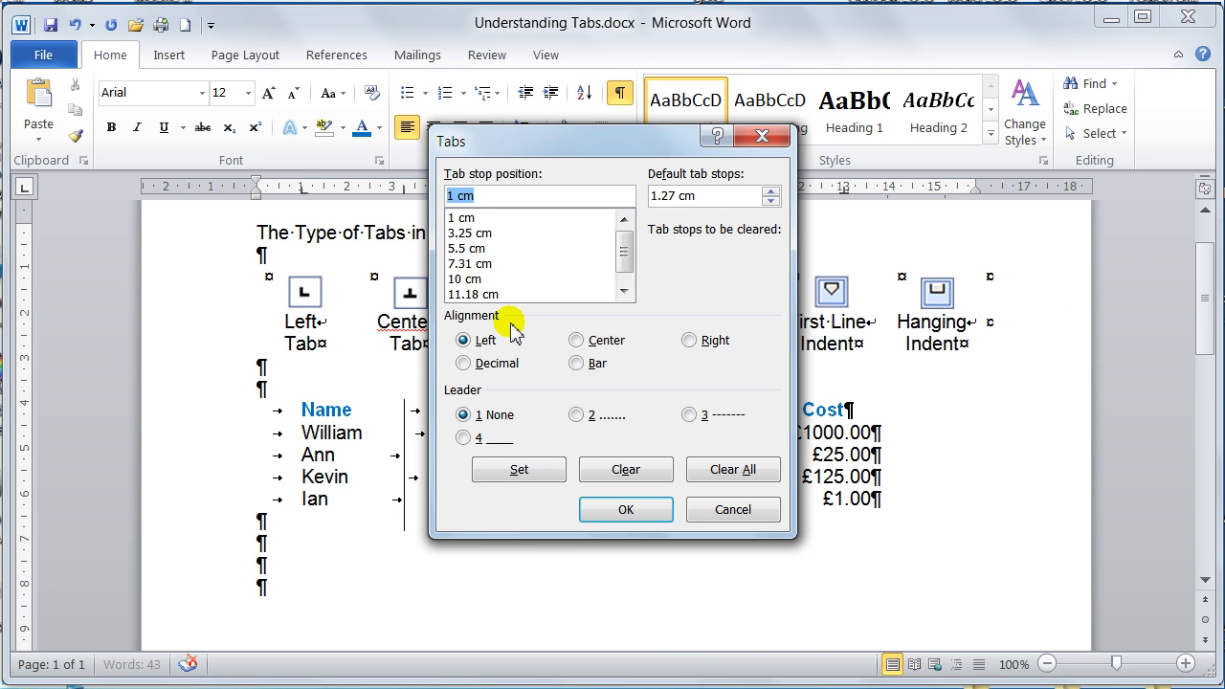
click(724, 480)
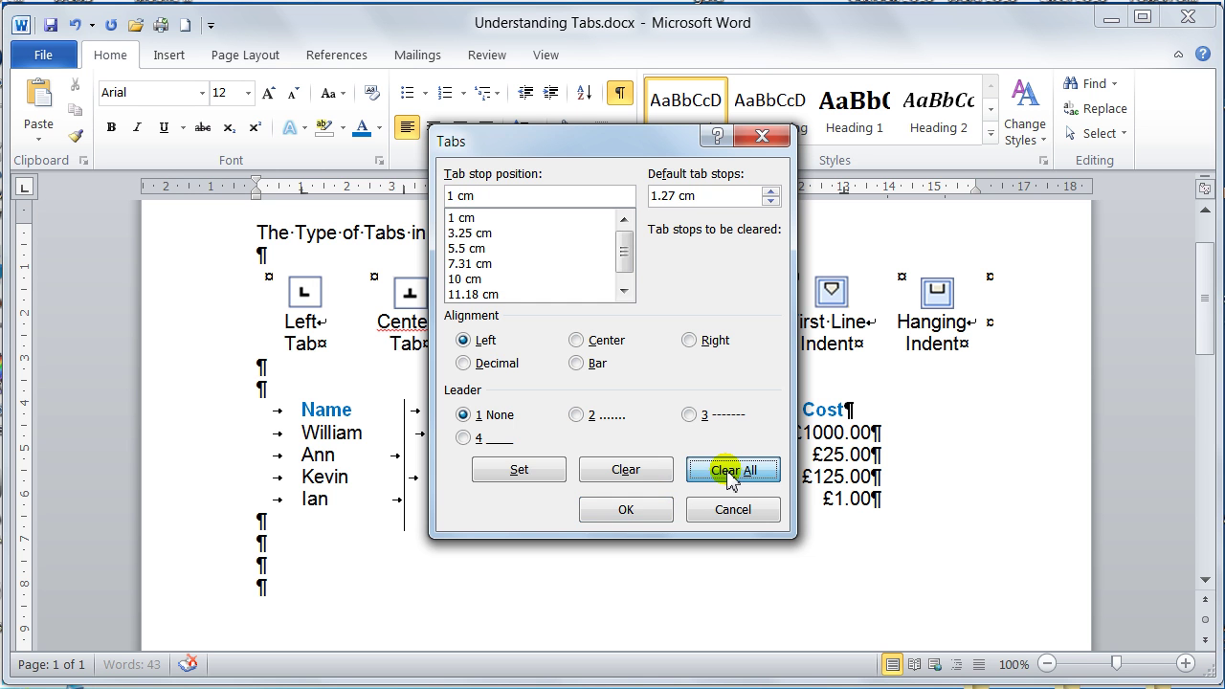
click(623, 508)
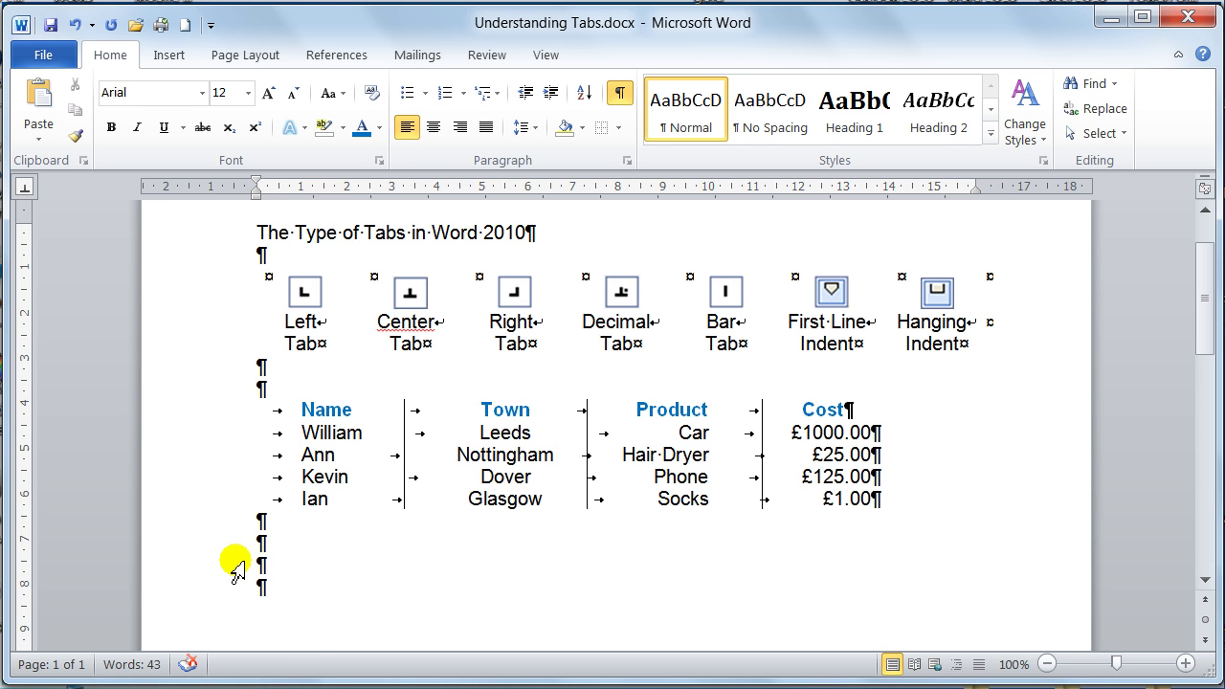
- Delete the spare empty lines and add ruler tab stops at 2, 6 and 10 cm
drag(240, 543, 239, 584)
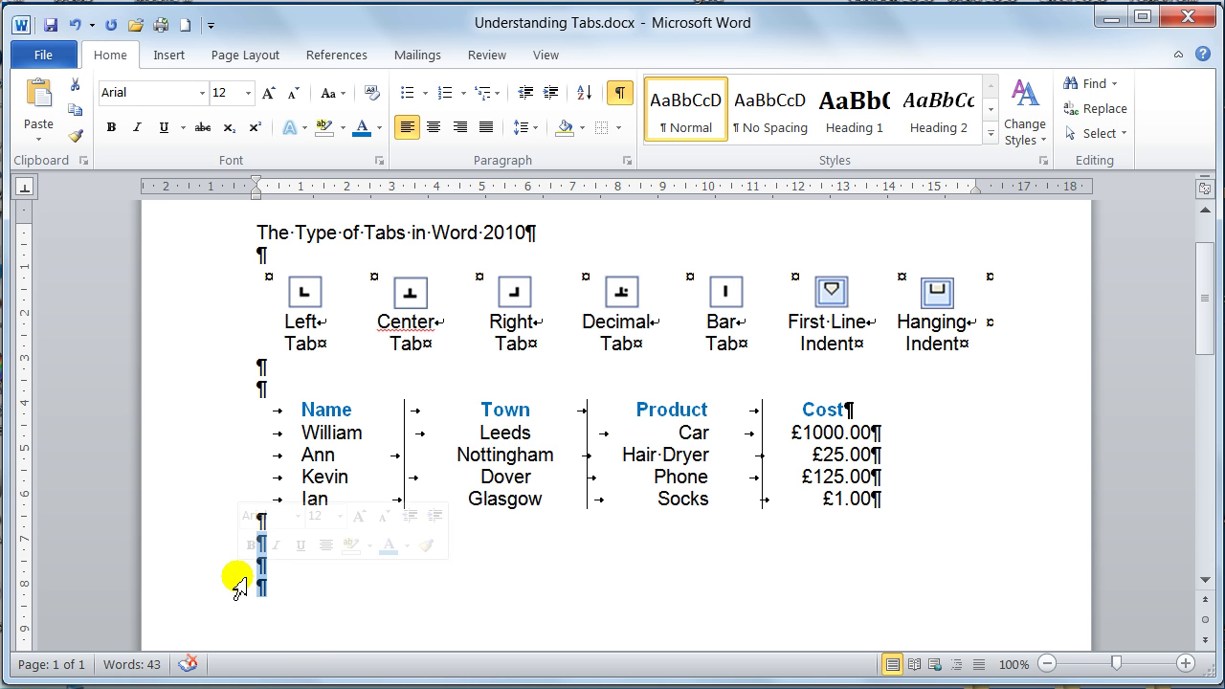
key(Delete)
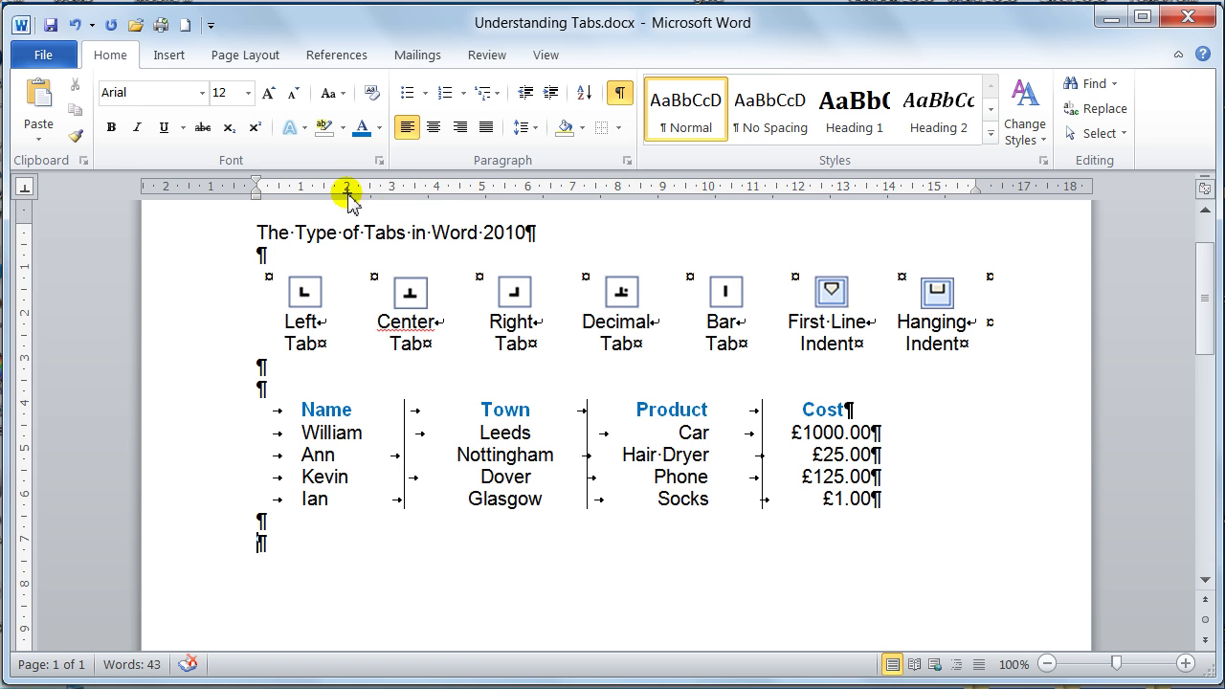
click(347, 191)
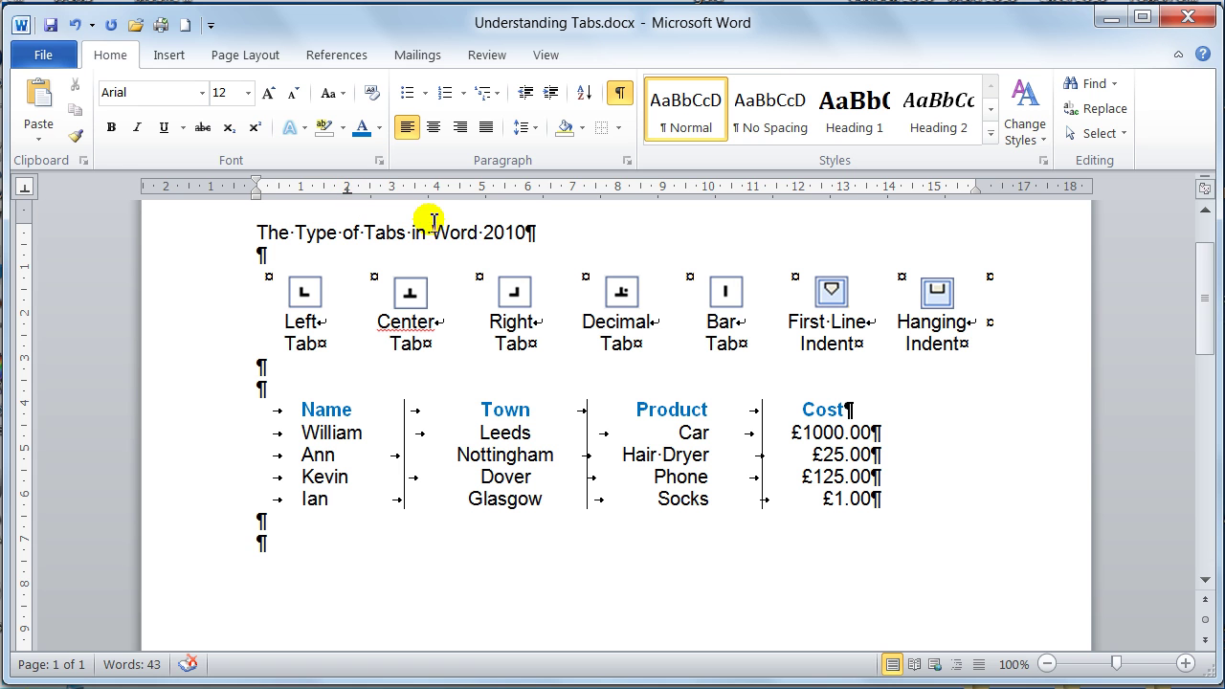
click(527, 191)
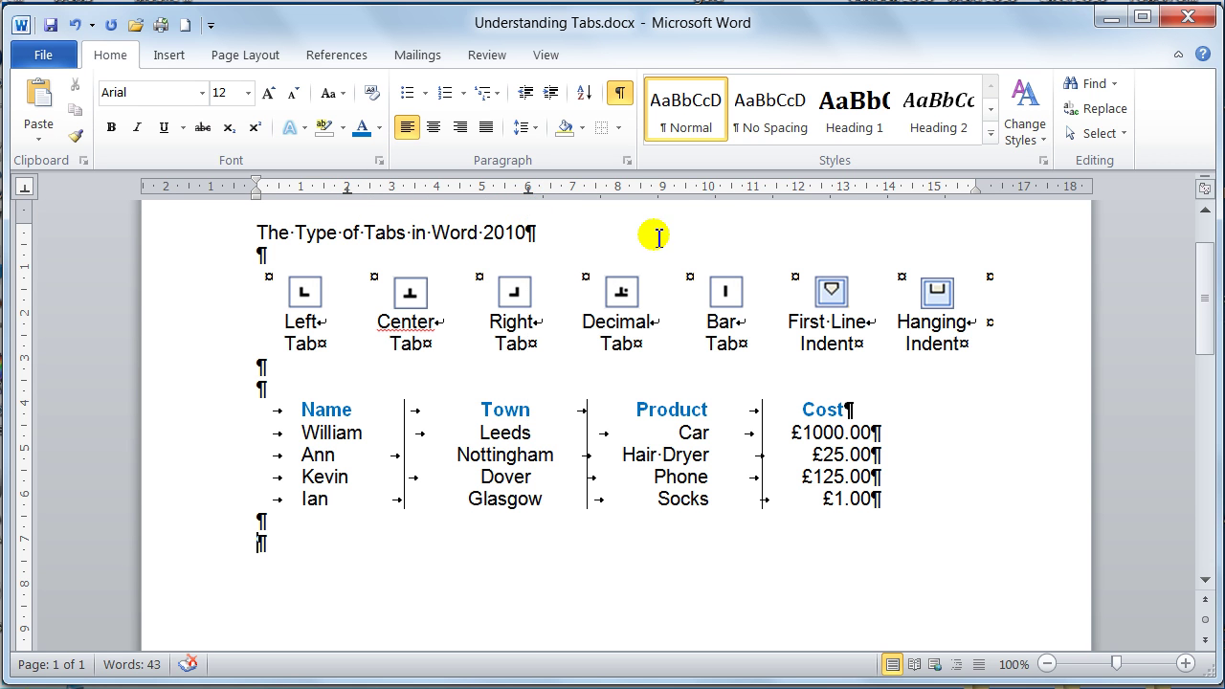
click(708, 192)
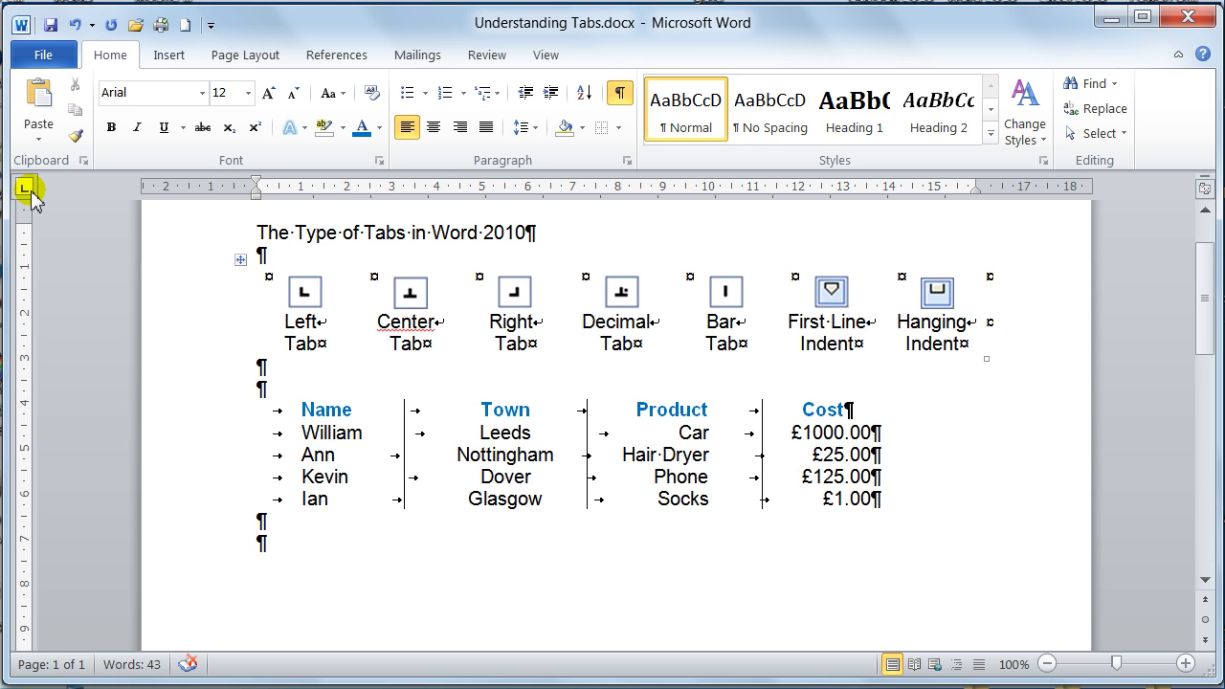
- Add a 3 cm left stop, shift the right stop further right, and drag the 8 cm stop off
click(392, 191)
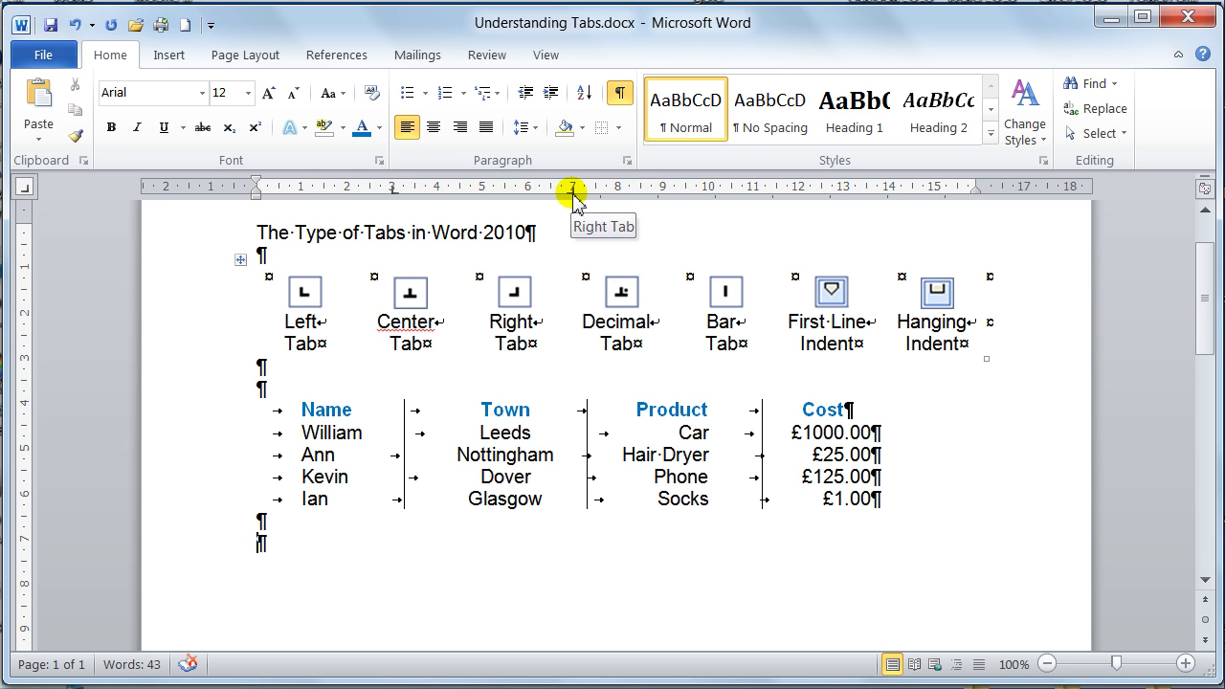
drag(574, 194, 662, 199)
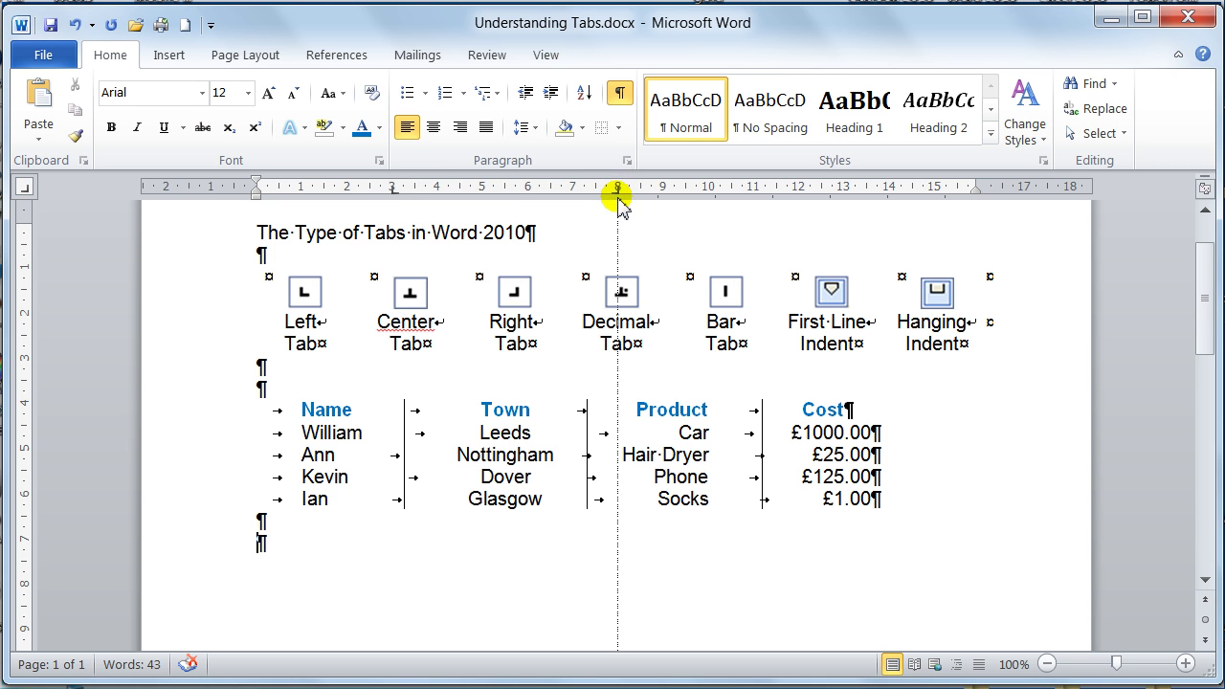
drag(617, 200, 602, 219)
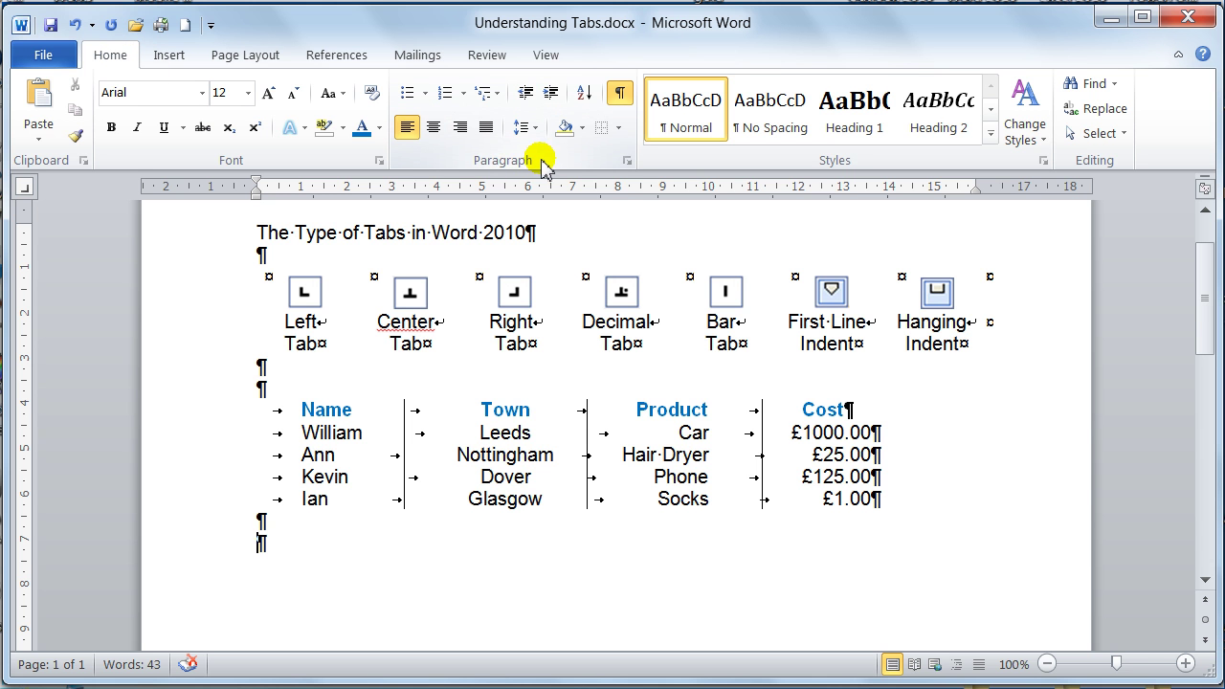
- Open the Tabs dialog from the Paragraph launcher and move it aside to reveal the table
click(628, 162)
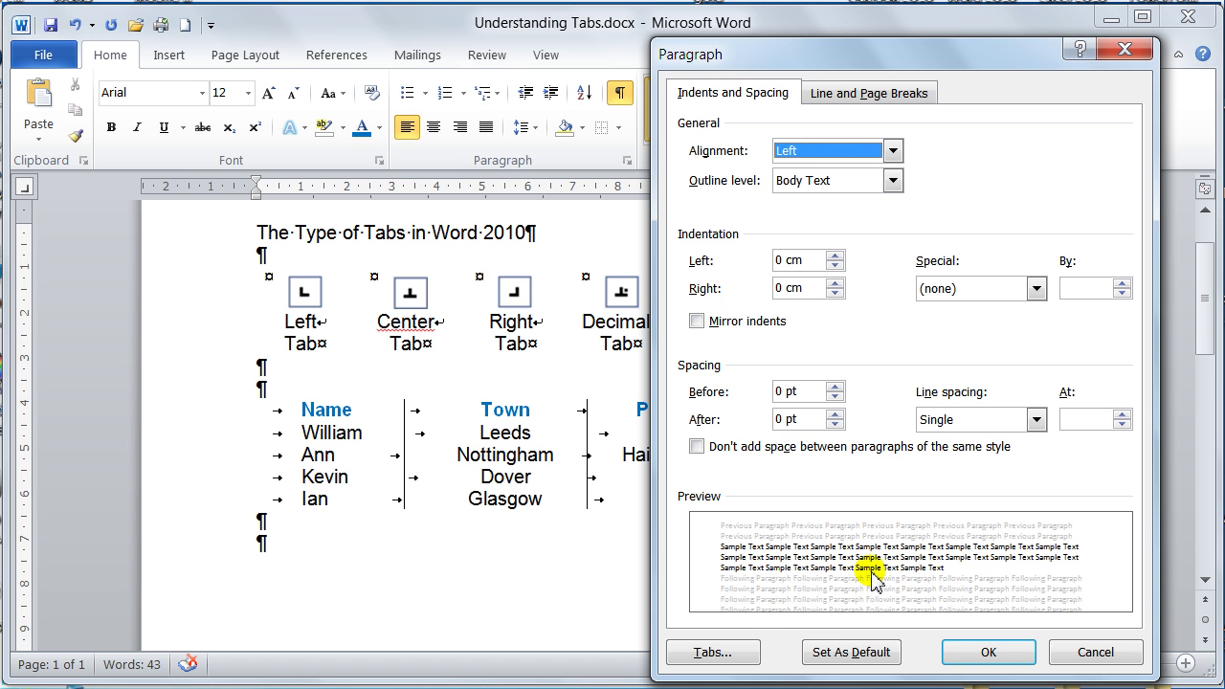
click(712, 653)
drag(583, 145, 515, 89)
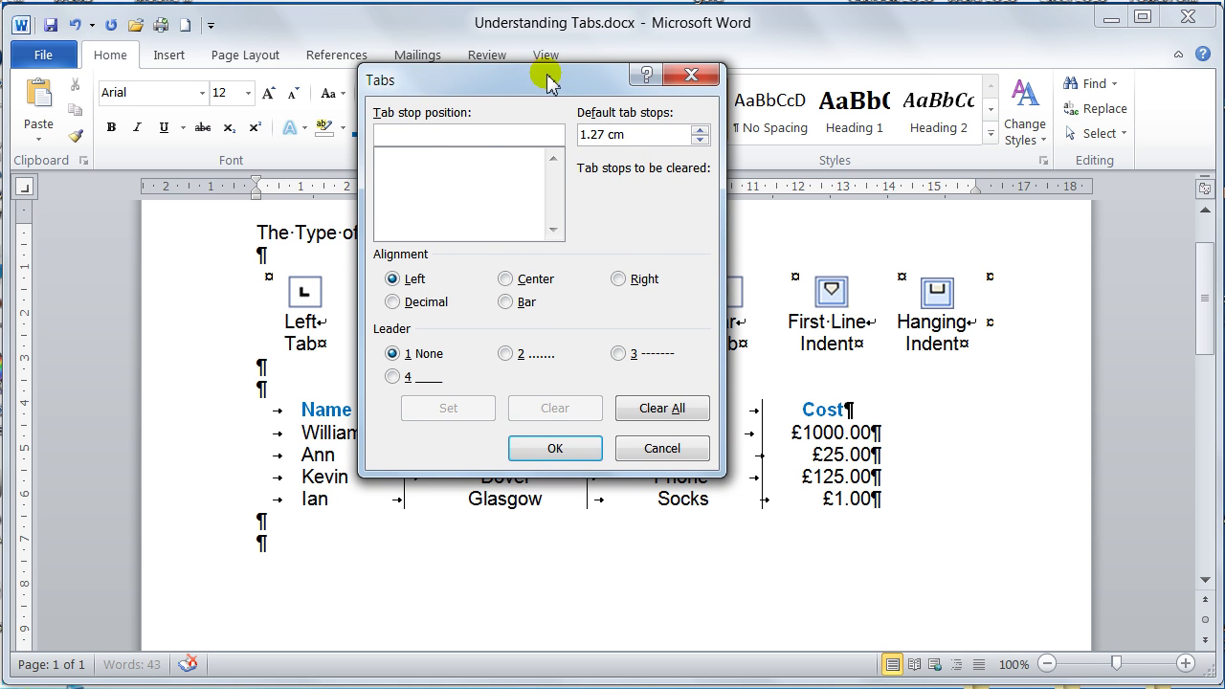
drag(546, 77, 718, 72)
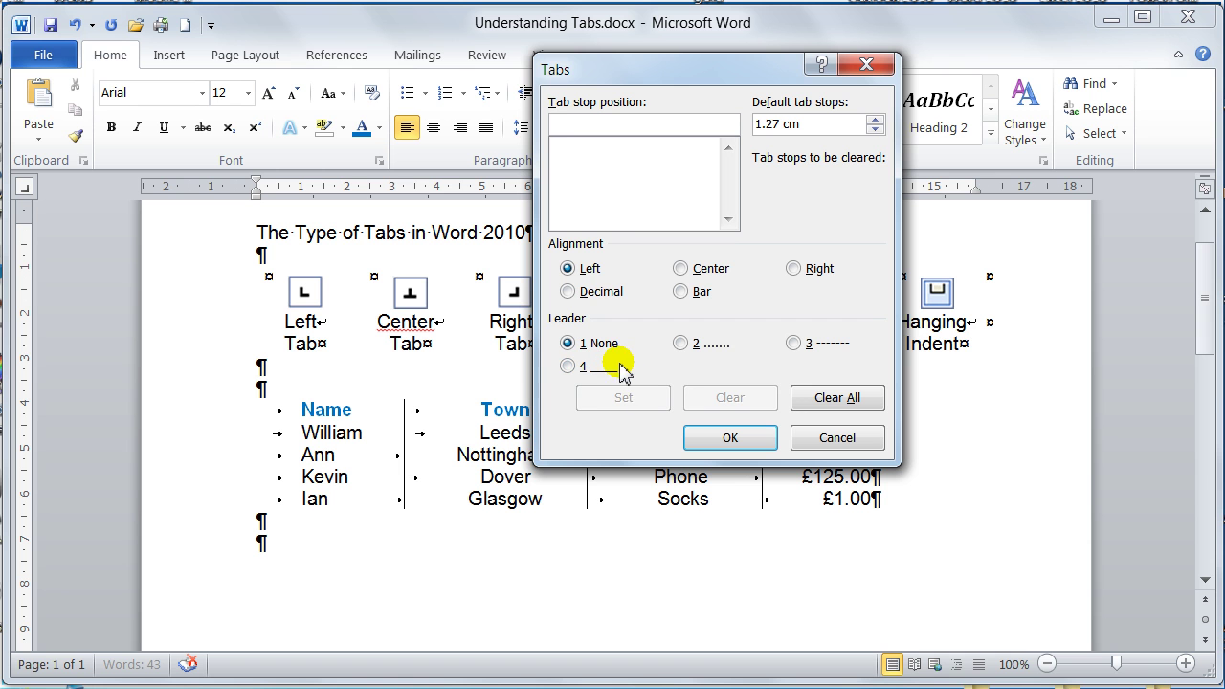
- Set a 2 cm centre, a 4 cm right and an 8 cm decimal tab stop, then select 4 cm
text(2cm)
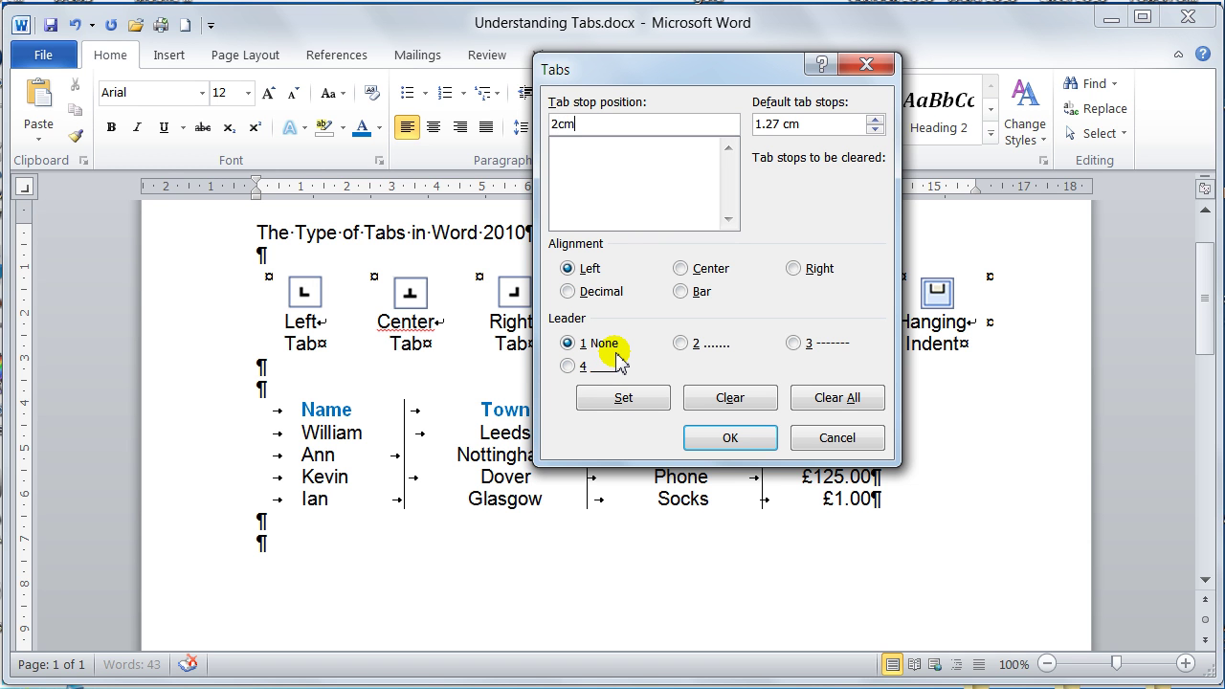
click(681, 269)
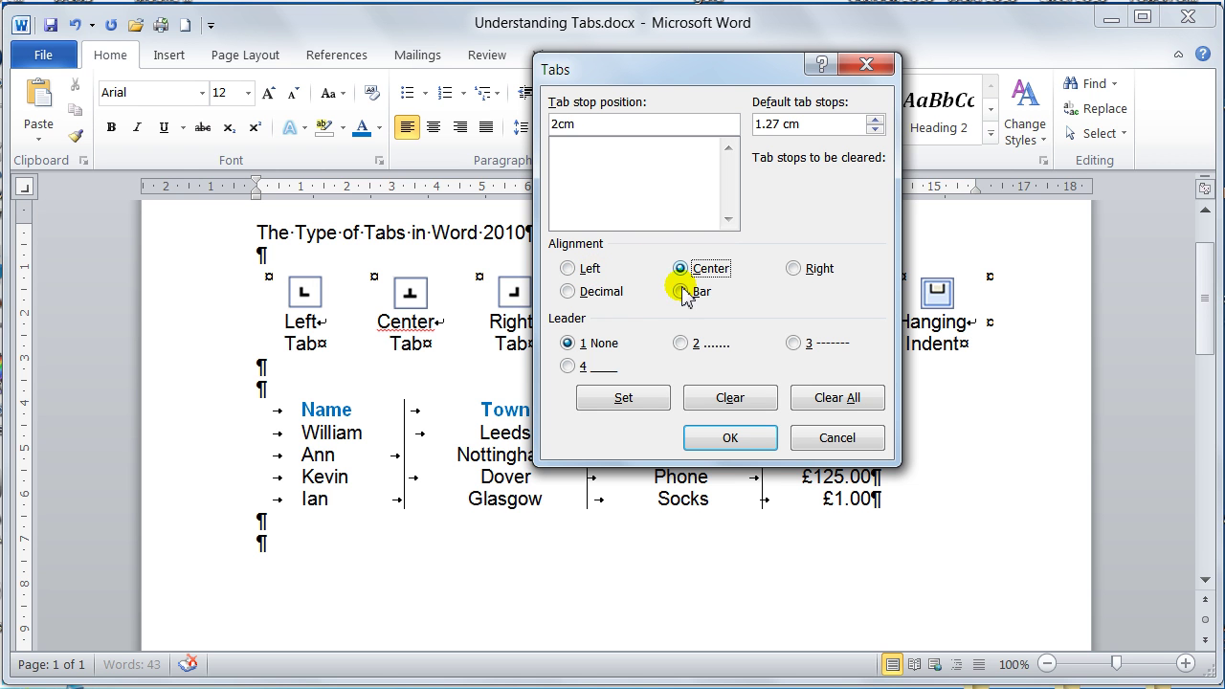
click(638, 404)
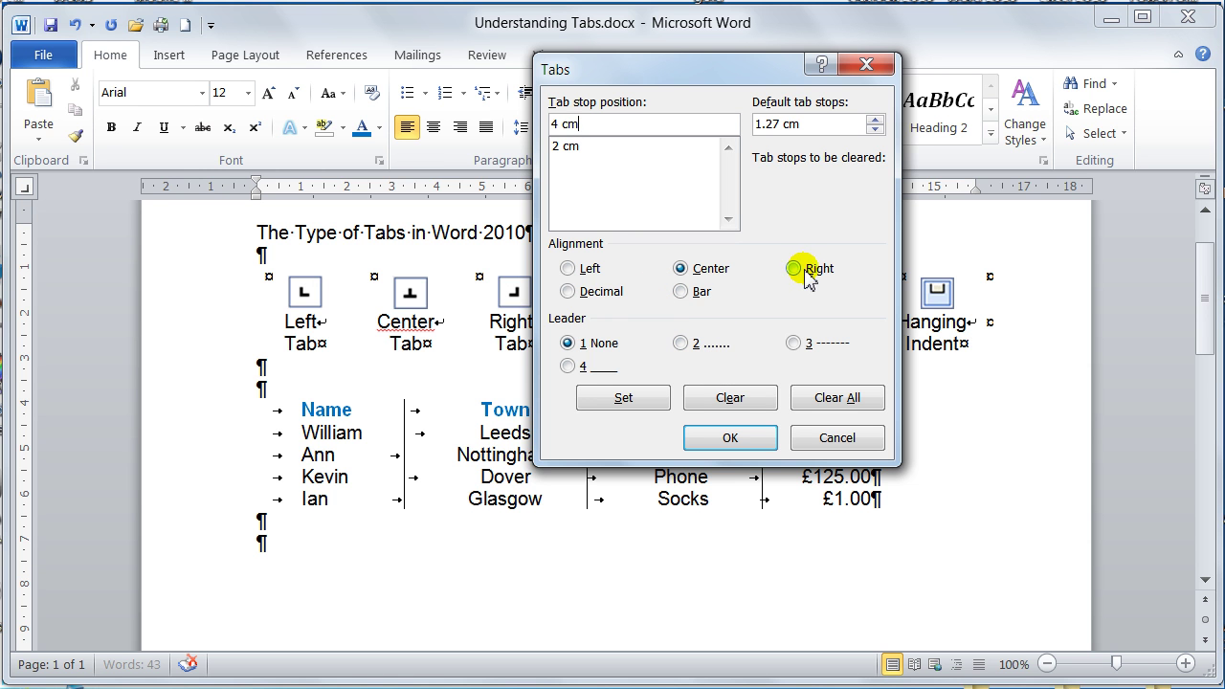
click(794, 269)
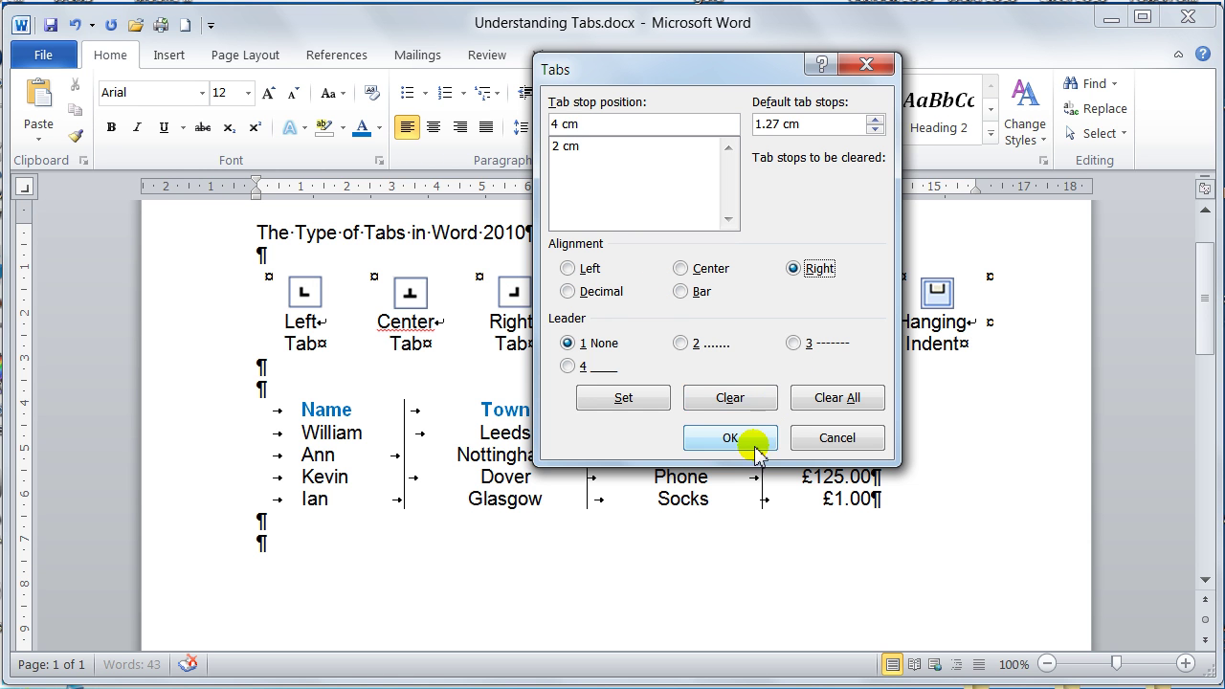
click(628, 398)
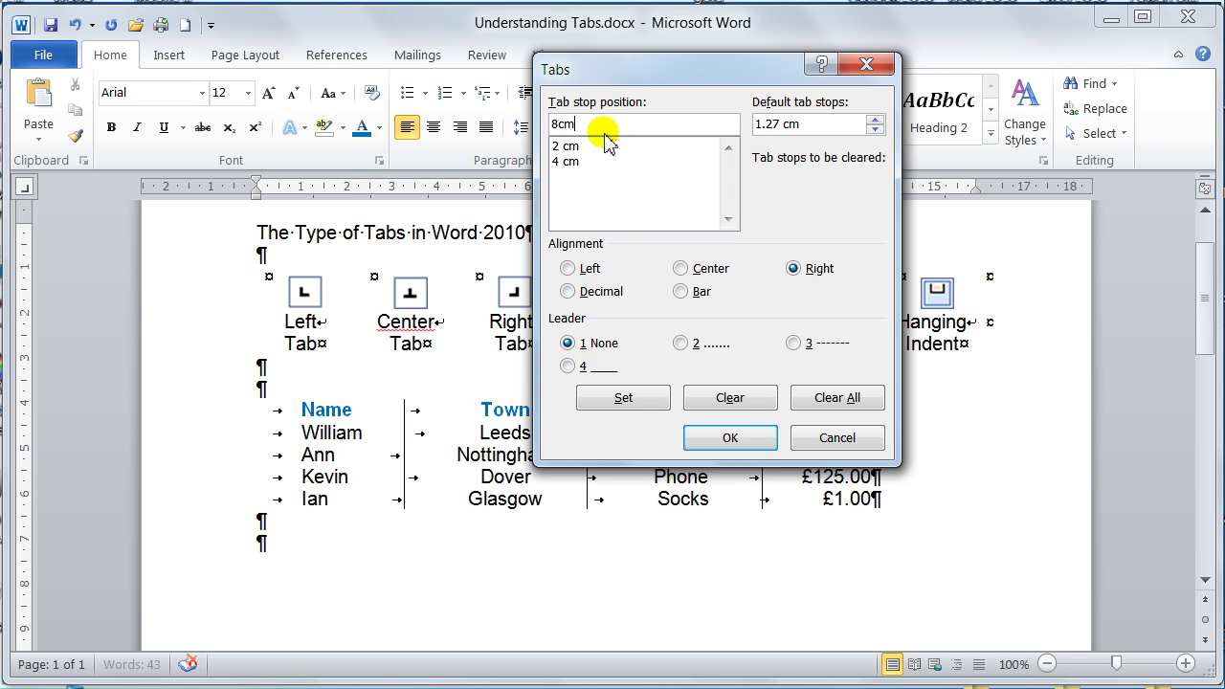
click(569, 293)
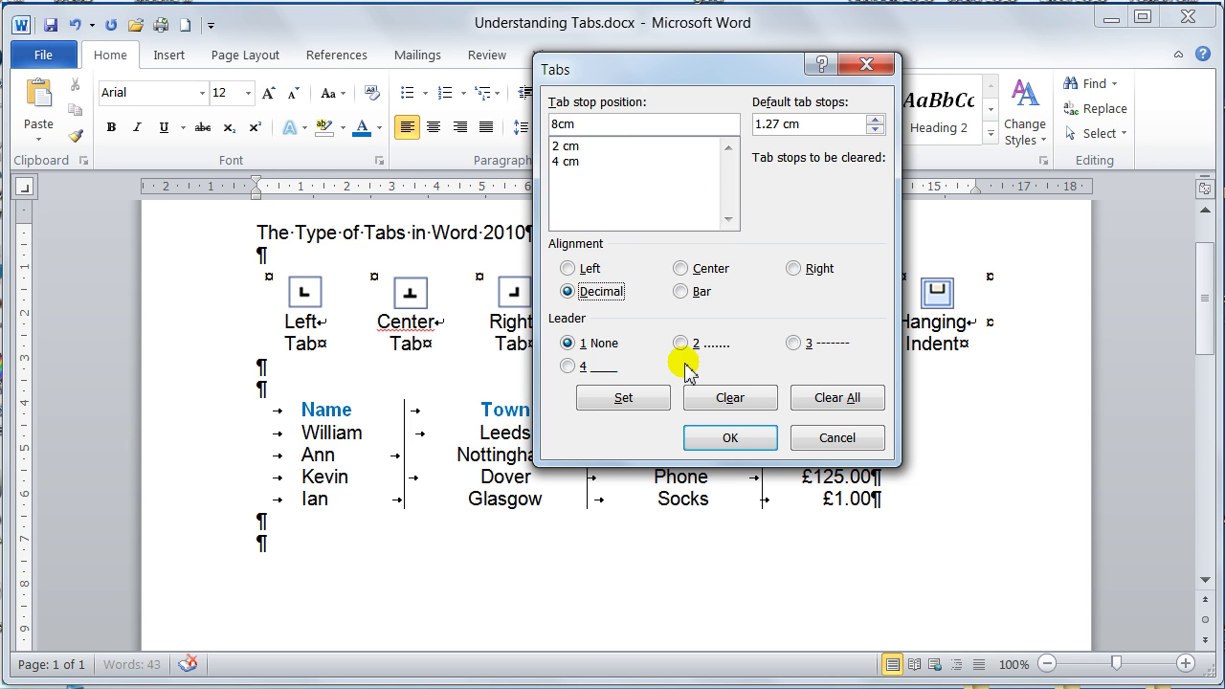
click(620, 404)
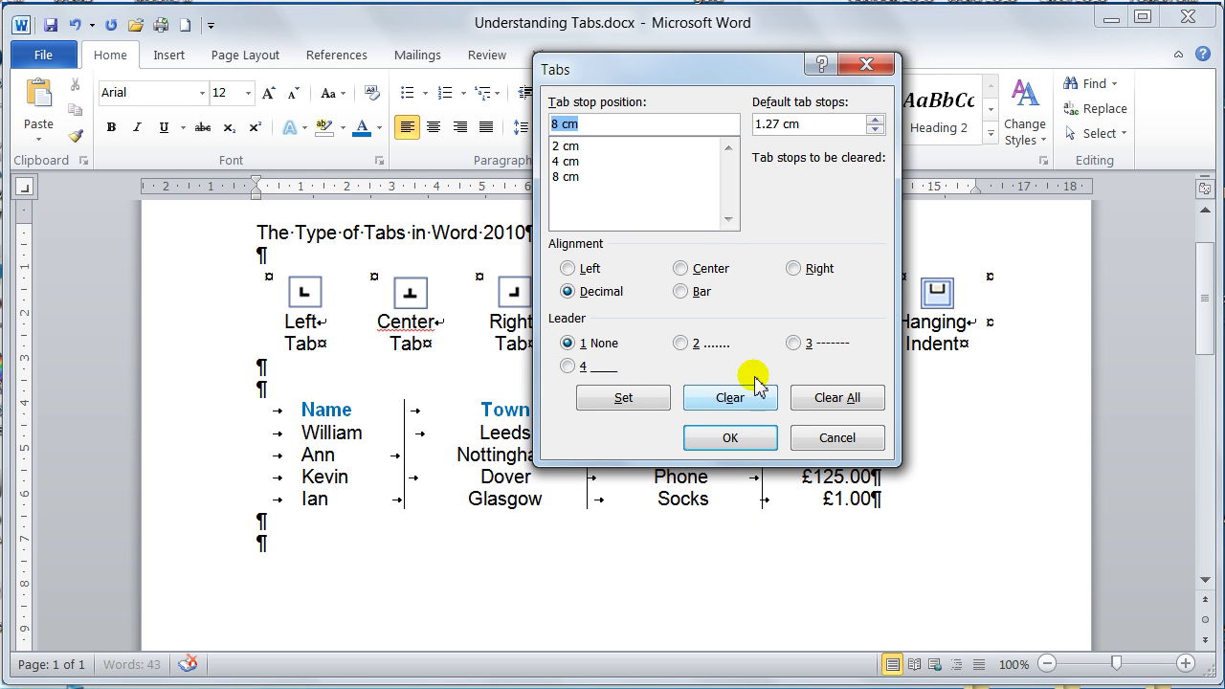
click(562, 160)
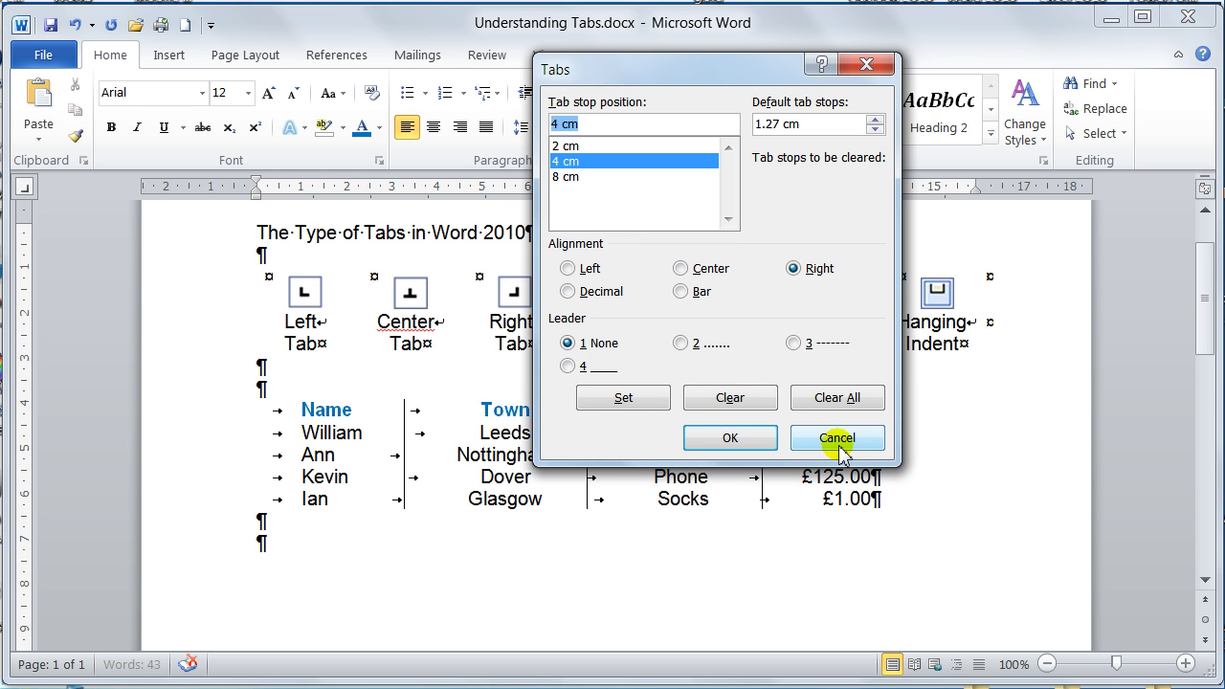
- Clear the defined stops, then set a 4 cm right-aligned and a 5 cm left-aligned tab stop
click(847, 396)
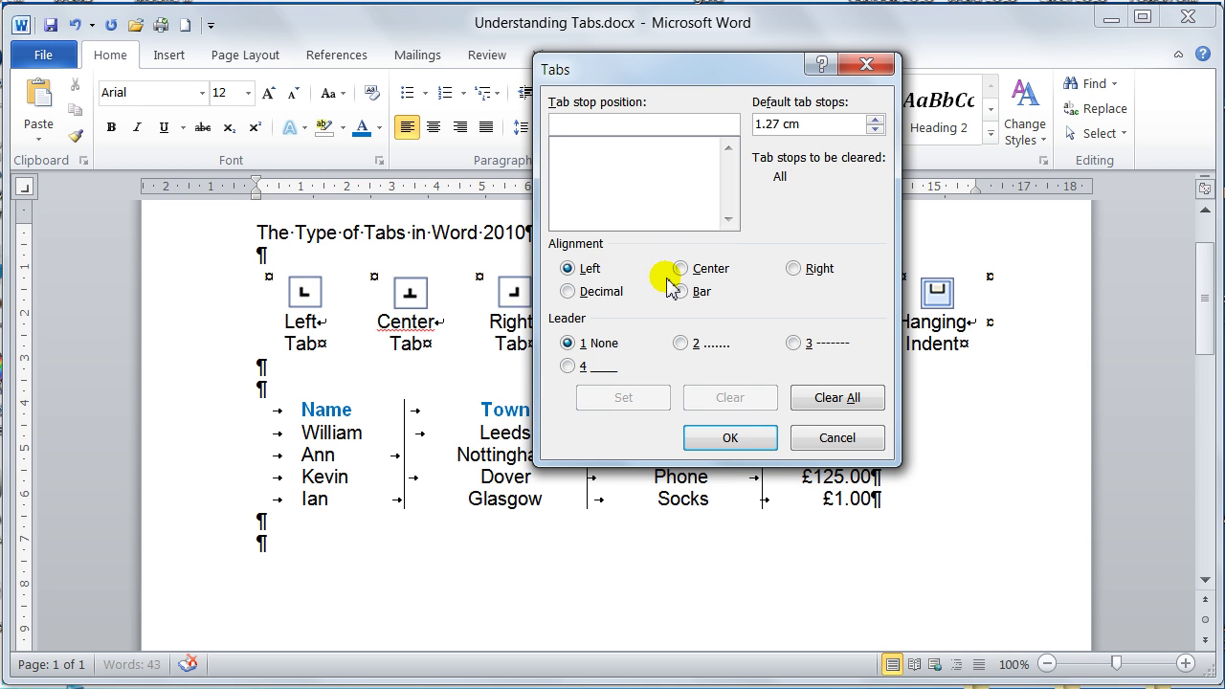
click(793, 269)
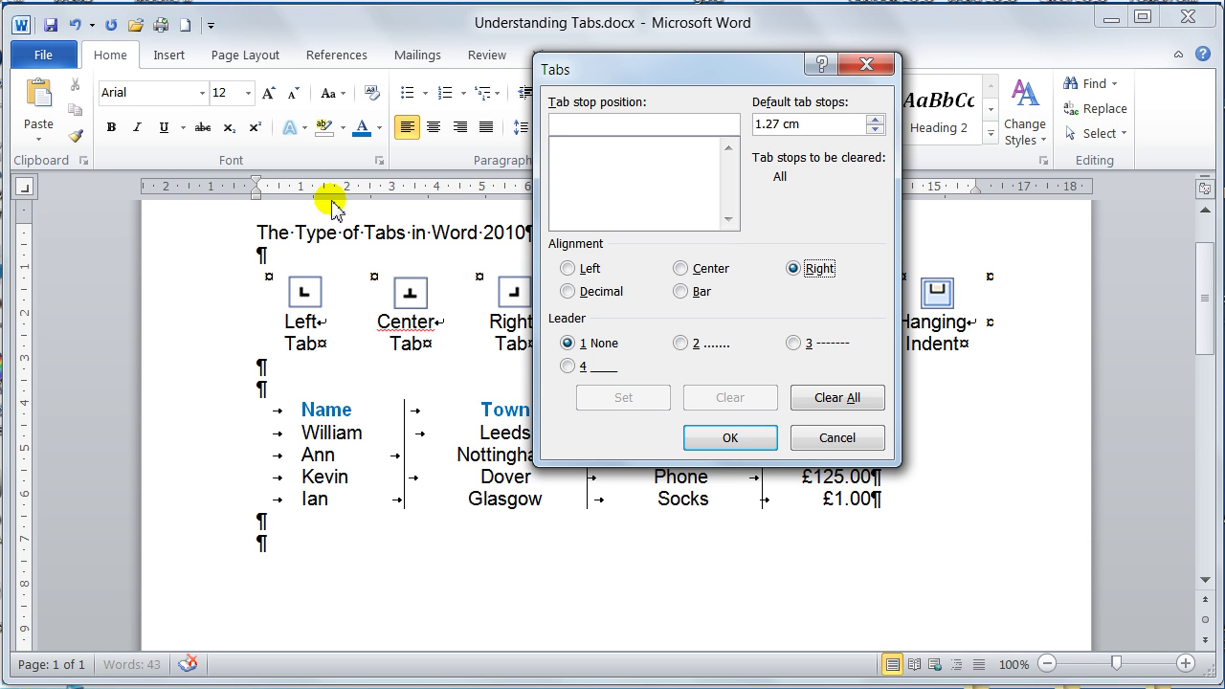
click(580, 123)
text(4cm)
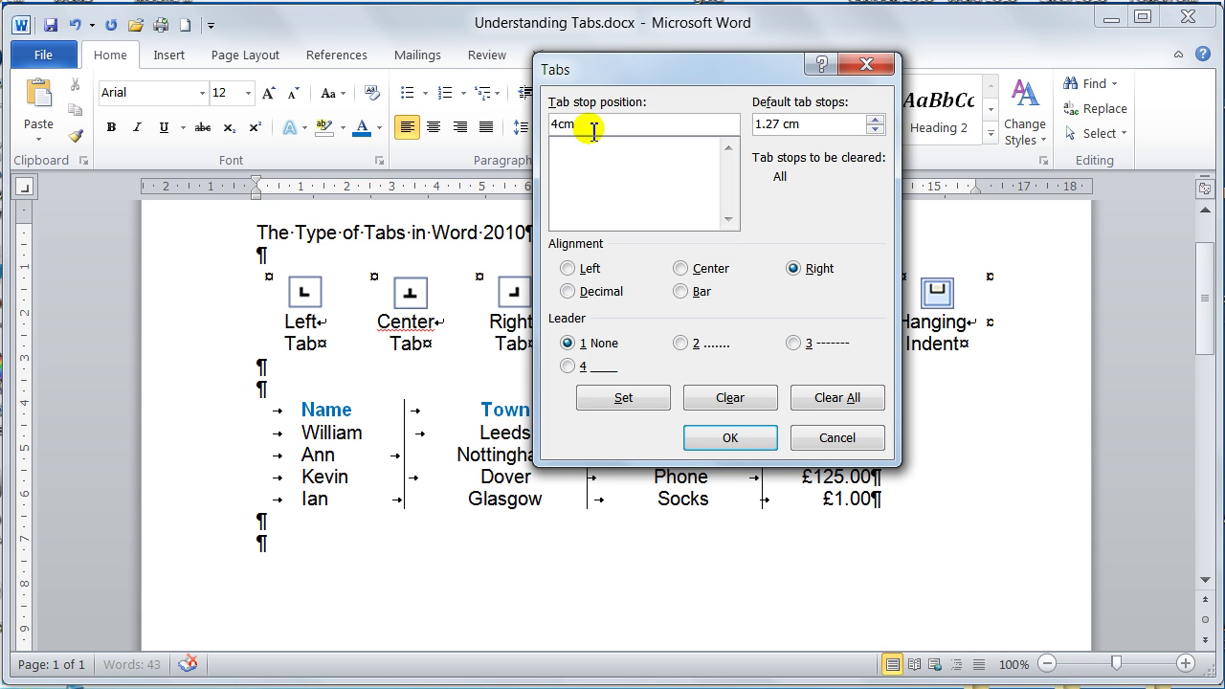
click(632, 405)
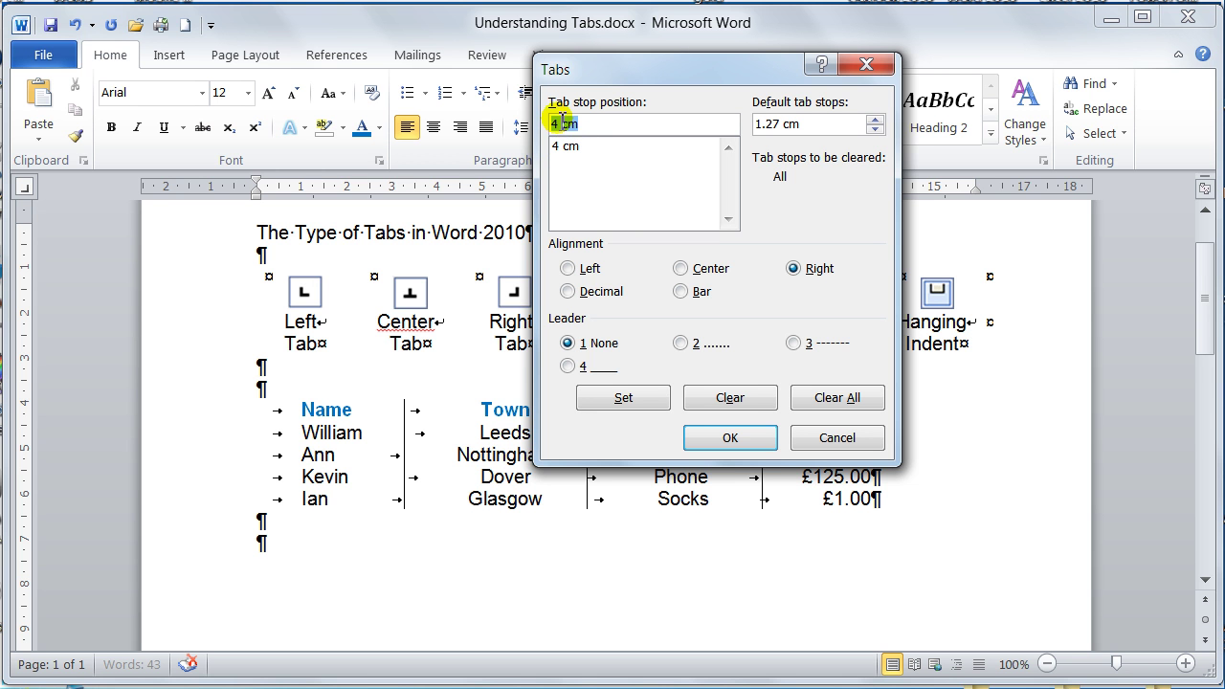
click(560, 118)
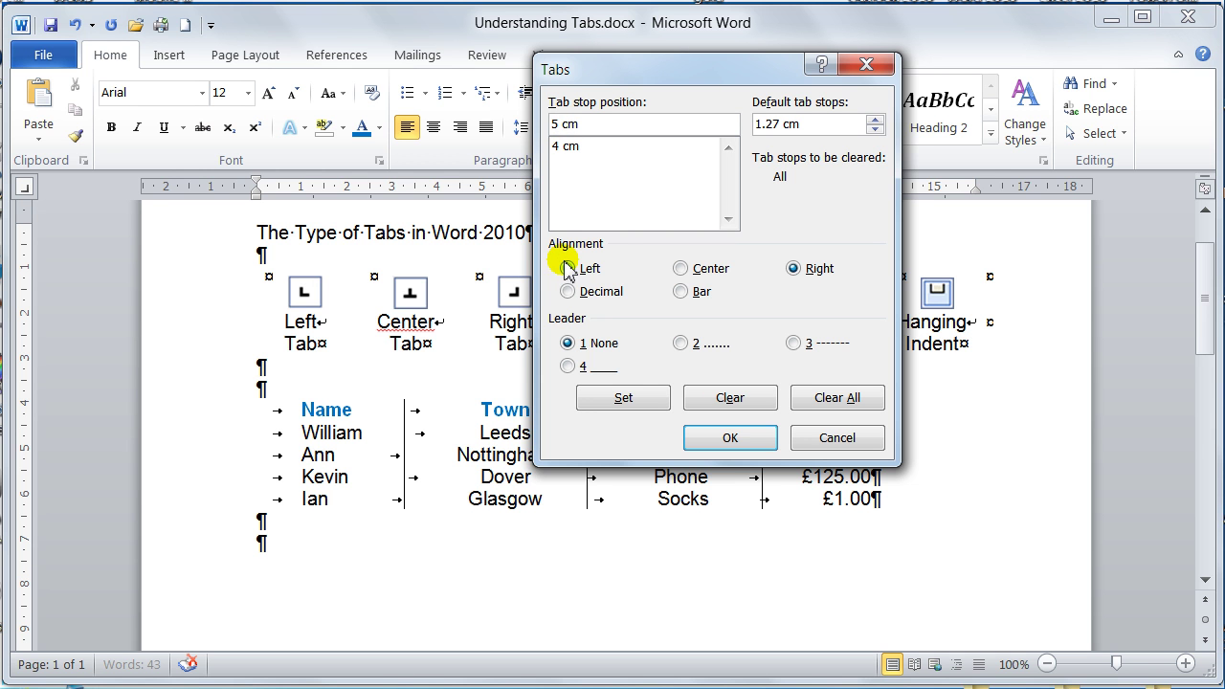
click(568, 269)
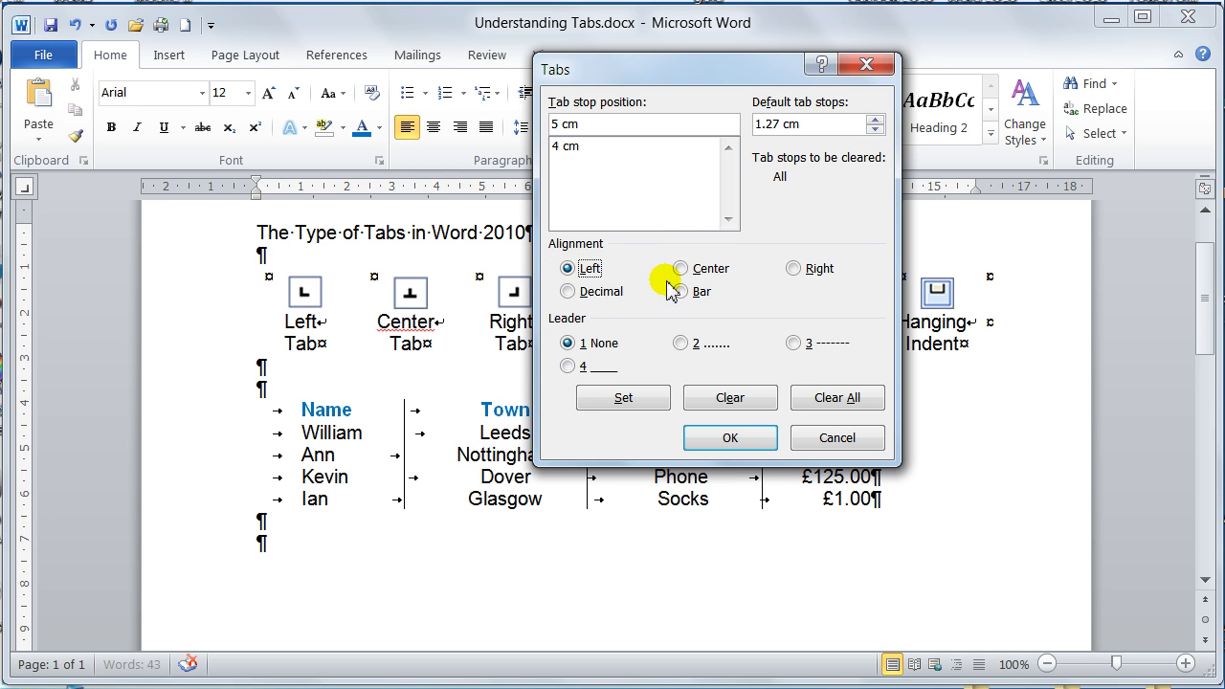
click(642, 404)
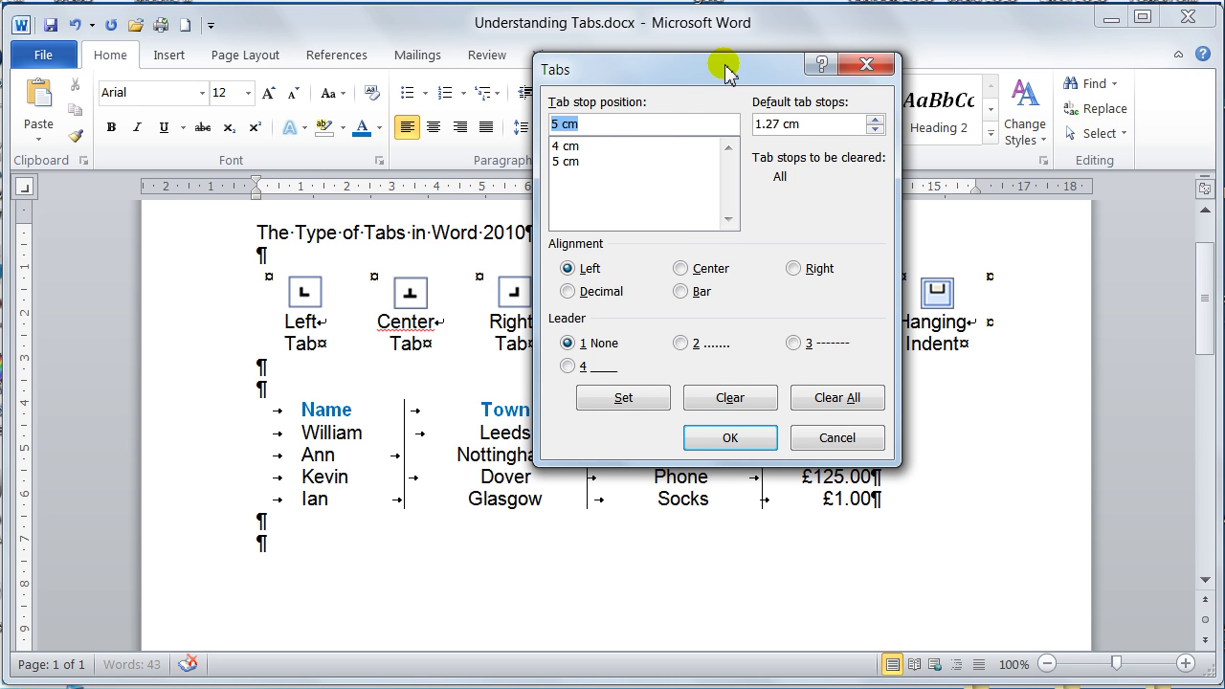
- Set a right-aligned tab stop at 14 cm, then select the 5 cm stop
drag(724, 64, 633, 89)
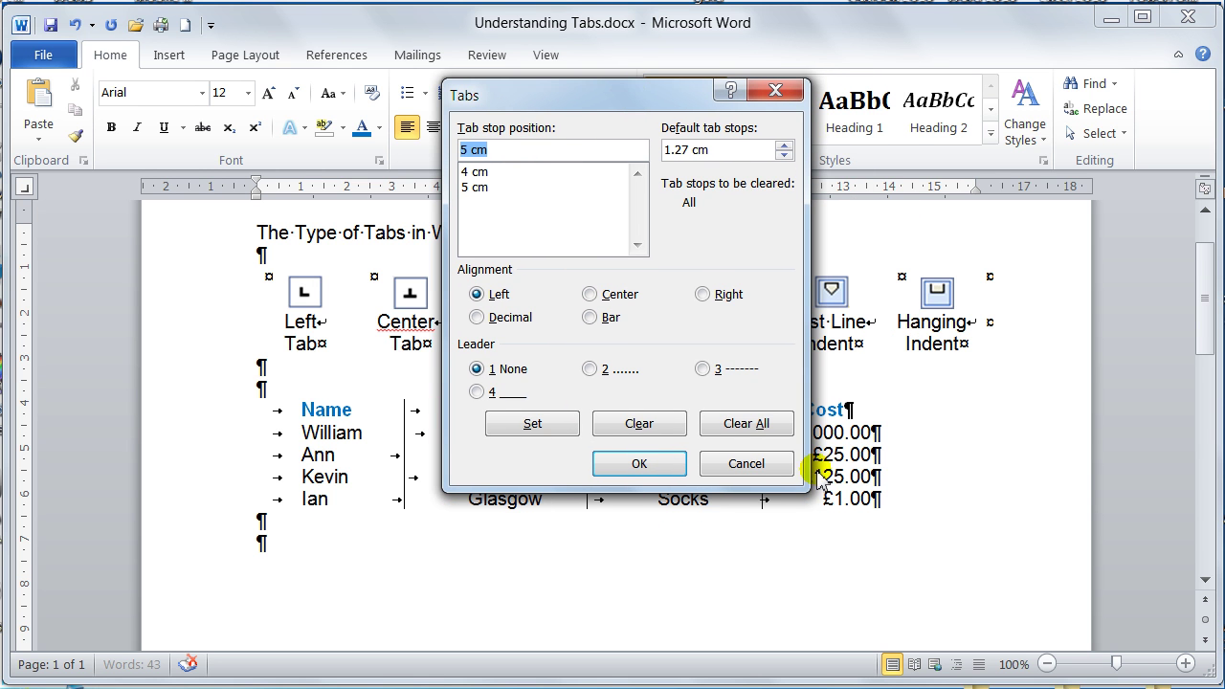
click(467, 150)
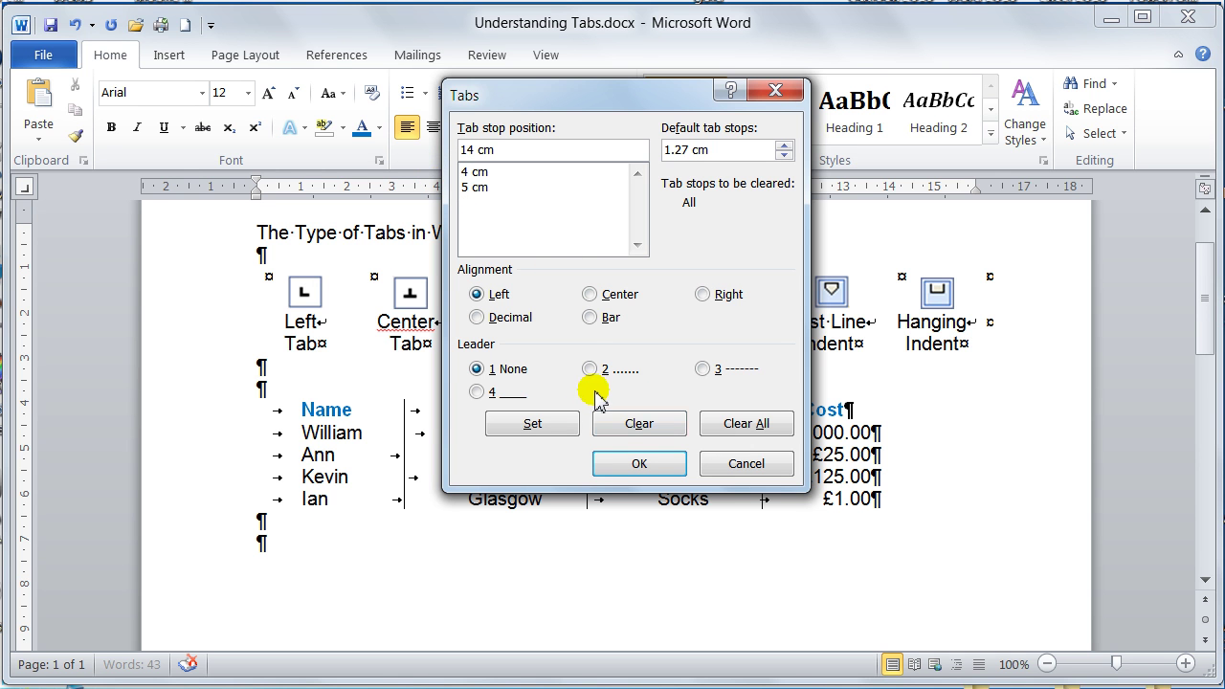
click(703, 296)
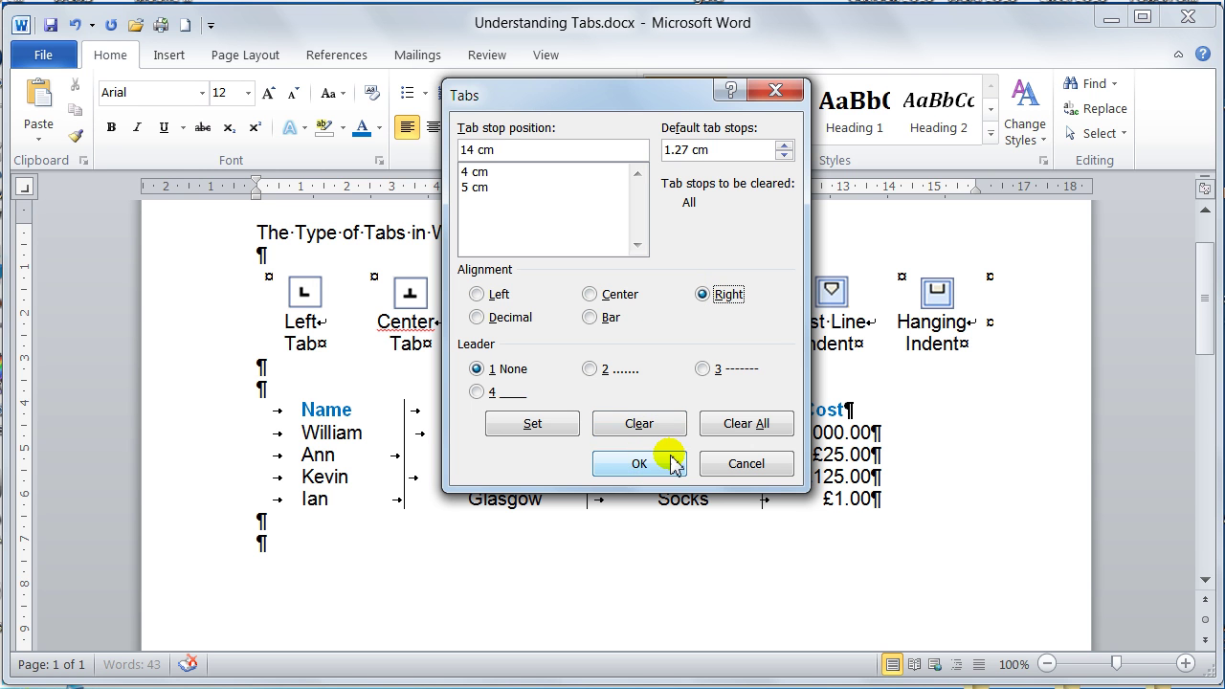
click(571, 425)
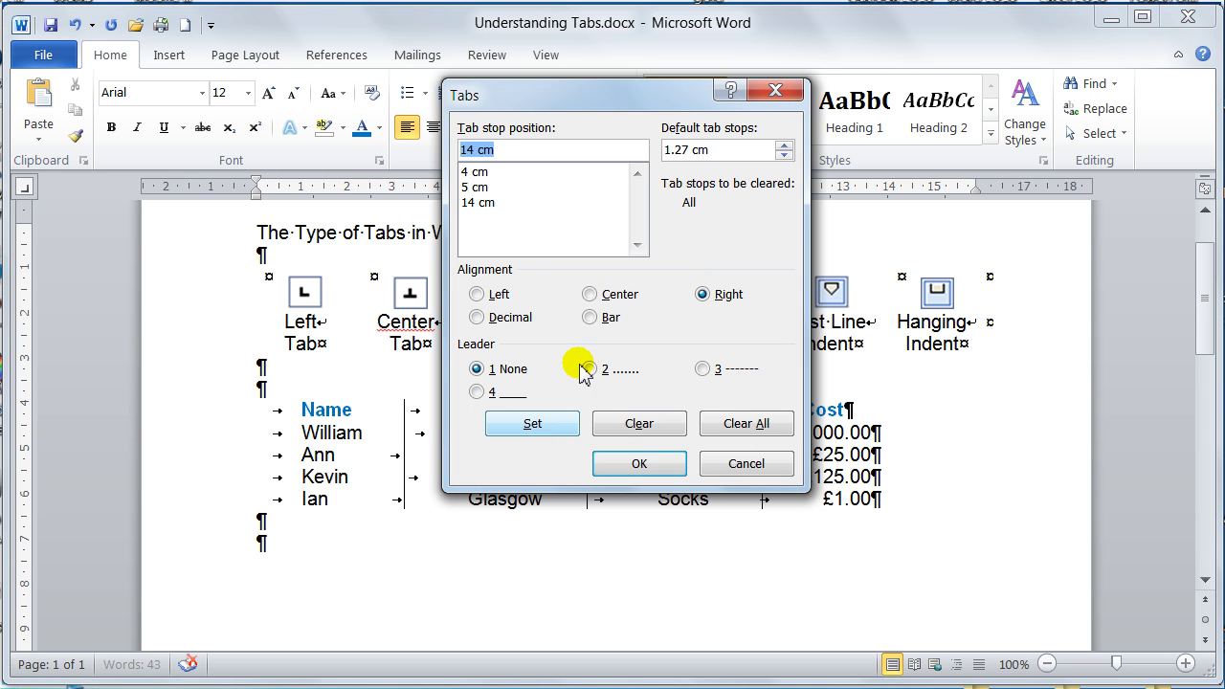
click(477, 189)
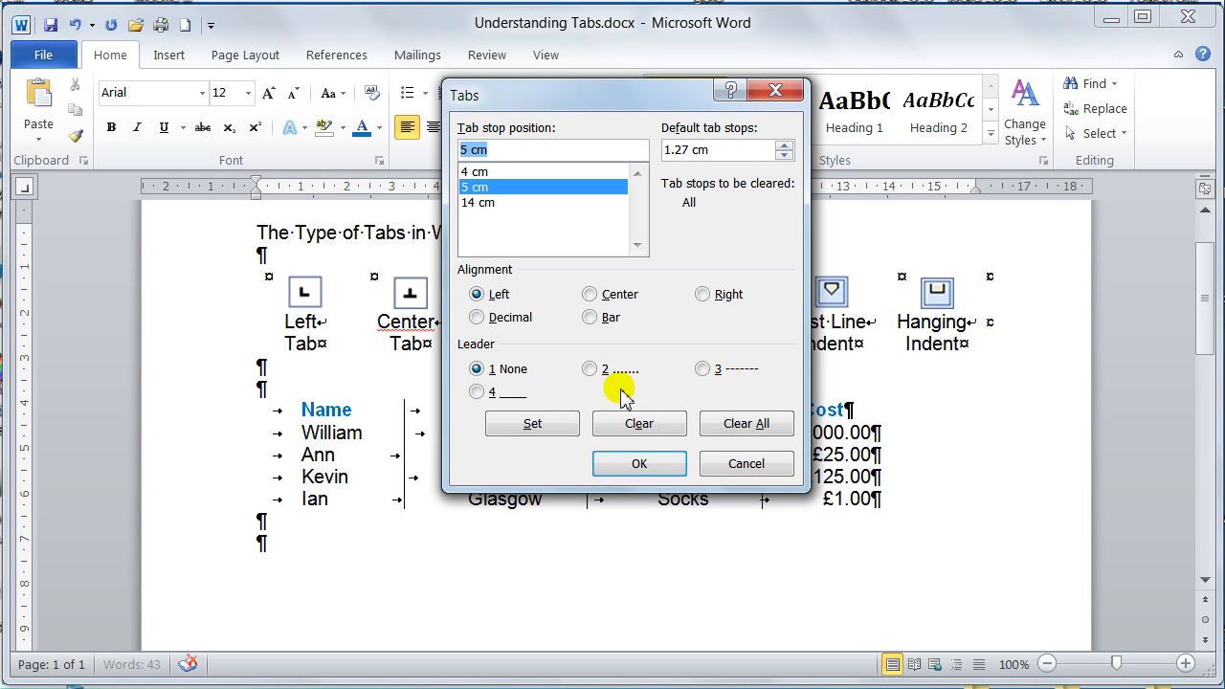
- Compare leader styles, give the 5 cm stop the dotted leader (2), and confirm with OK
click(591, 369)
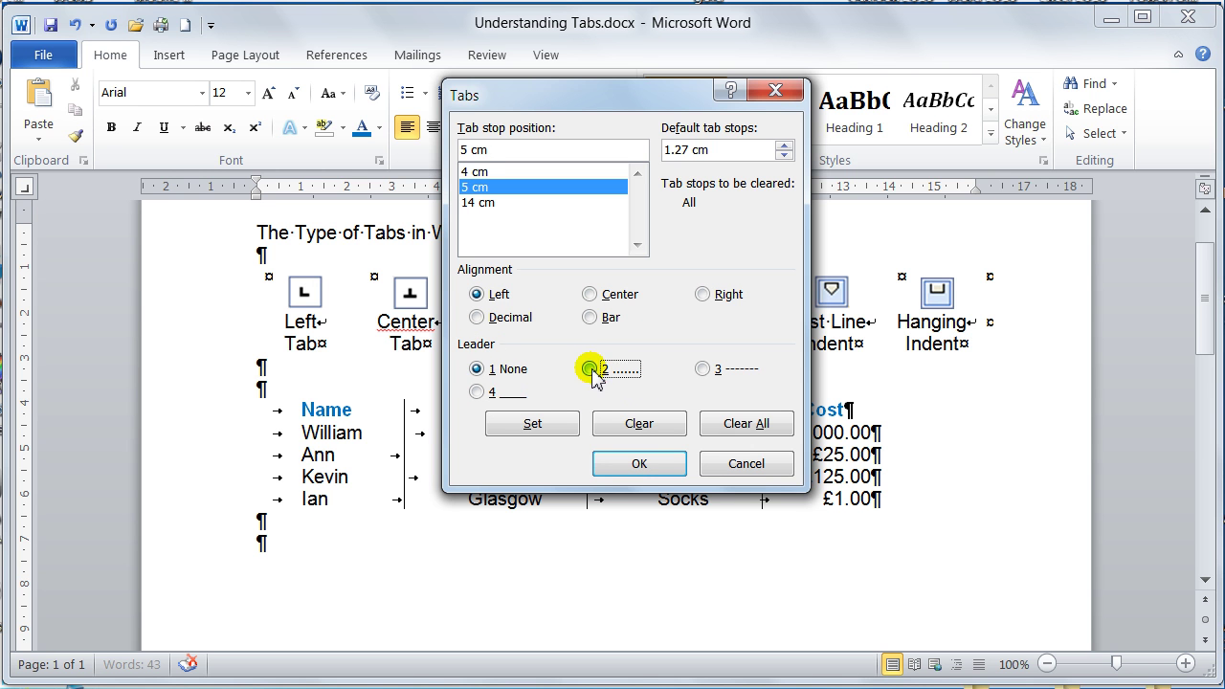
click(705, 369)
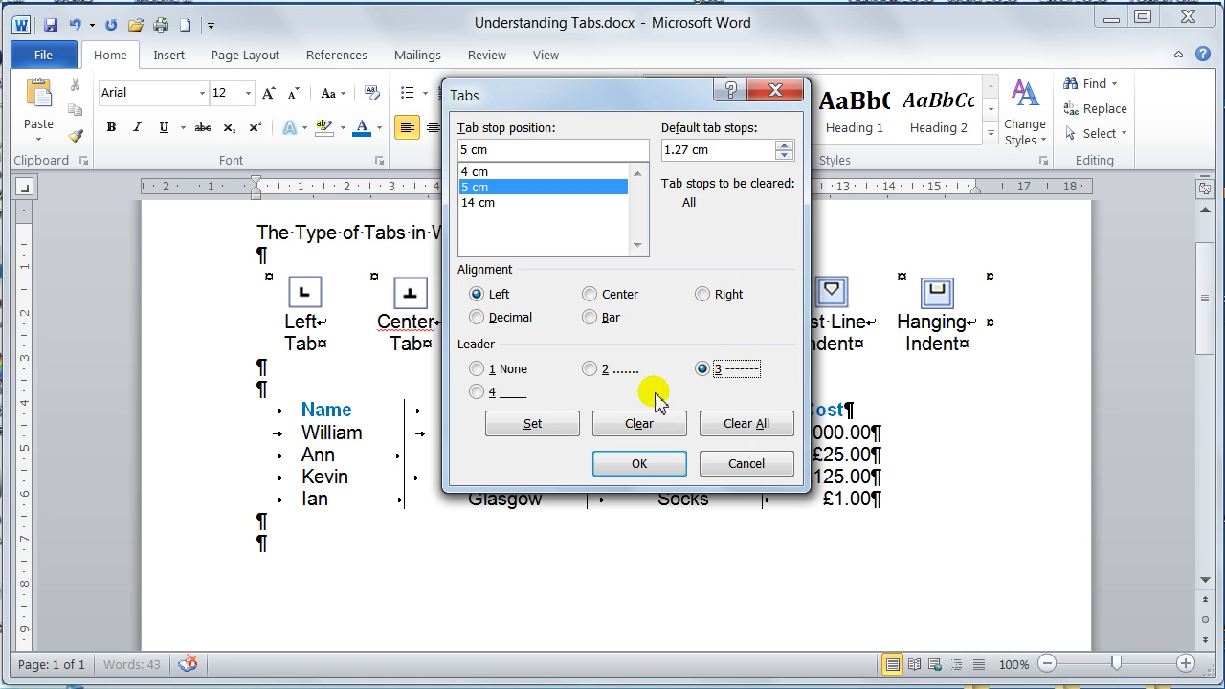
click(478, 391)
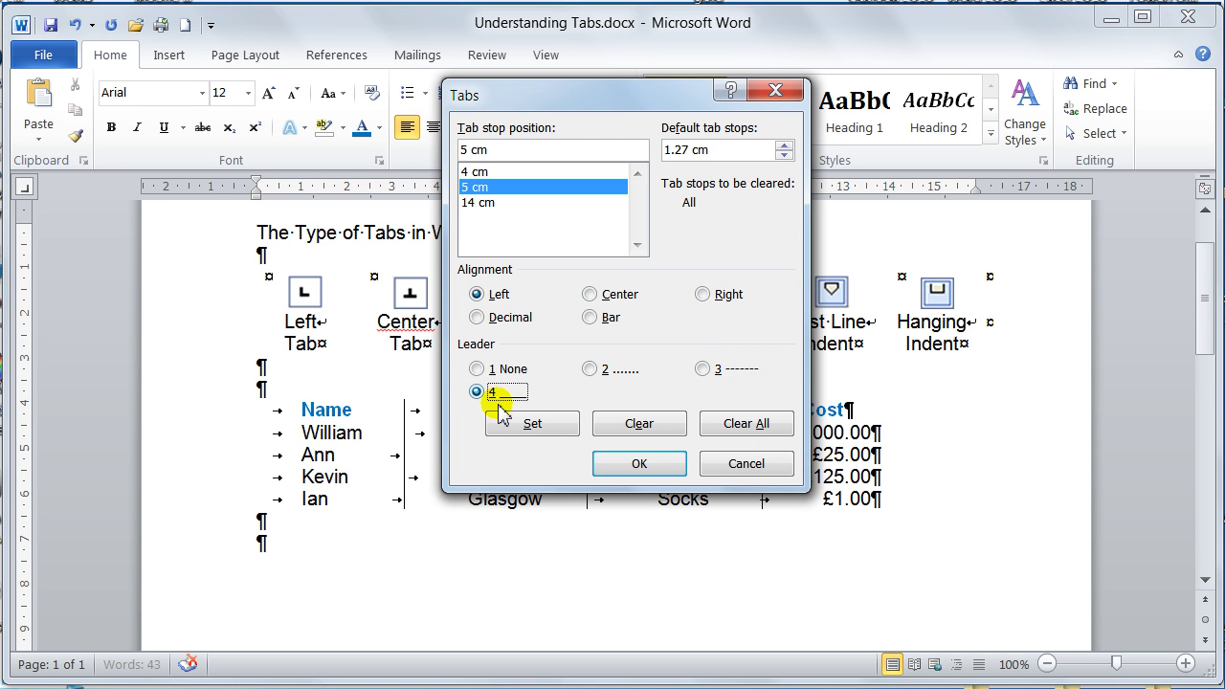
click(590, 369)
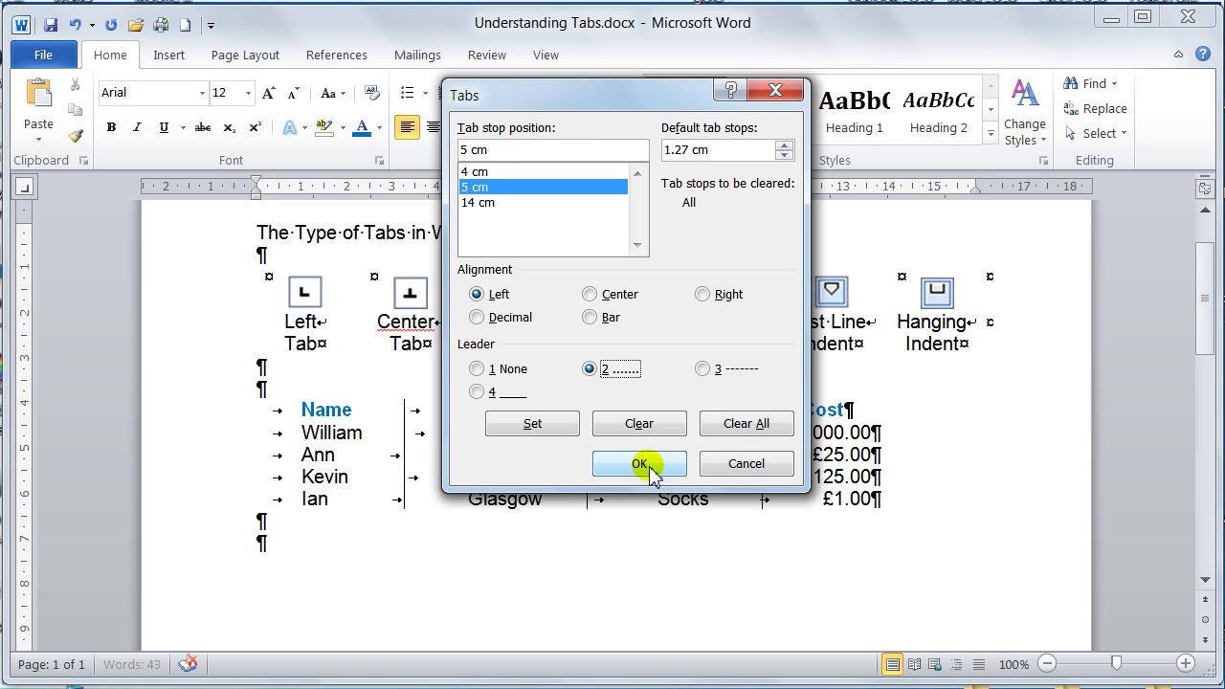
click(555, 427)
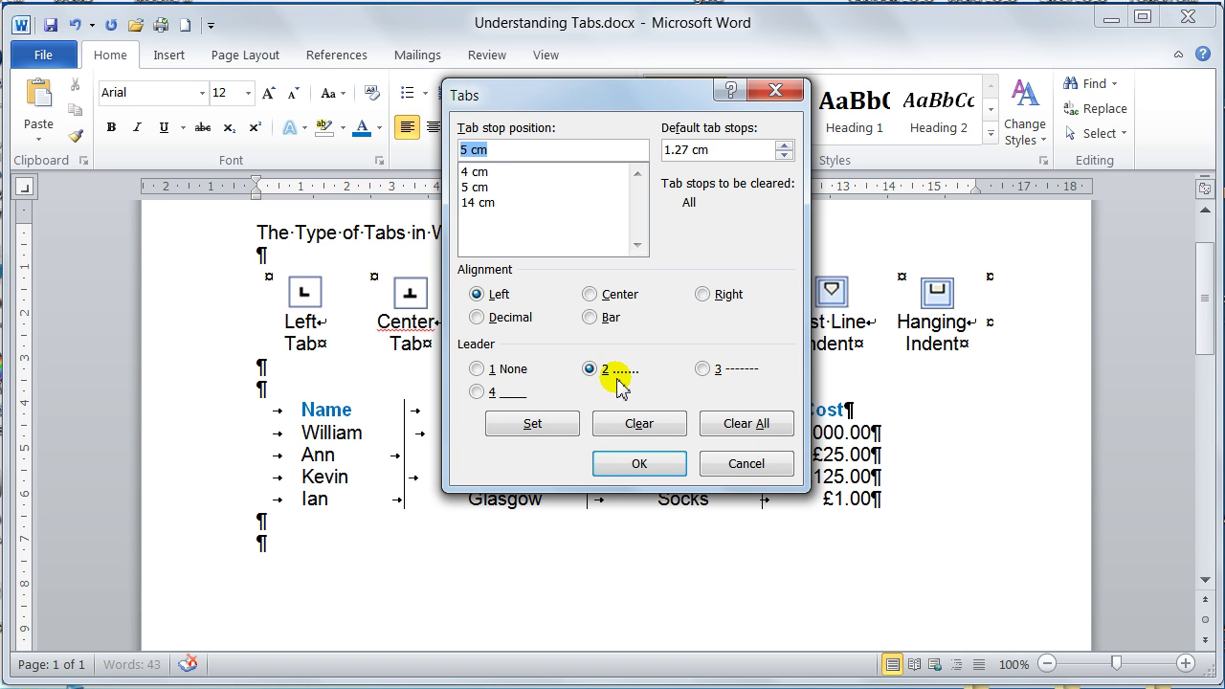
click(492, 187)
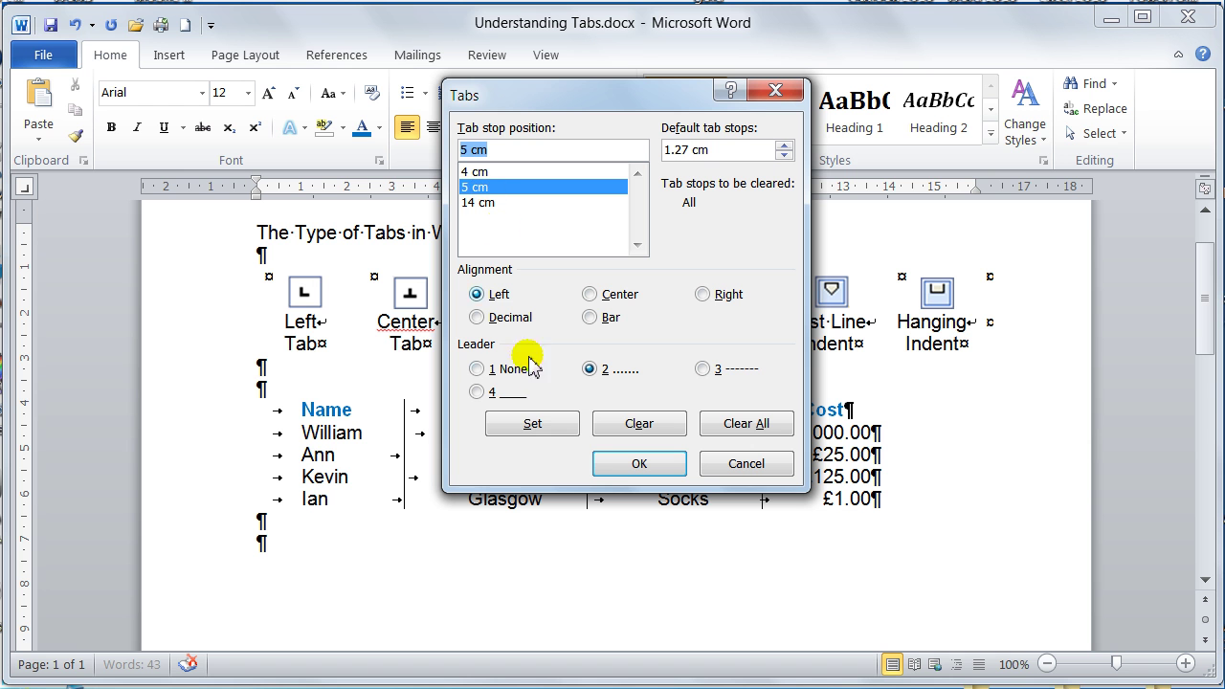
click(533, 423)
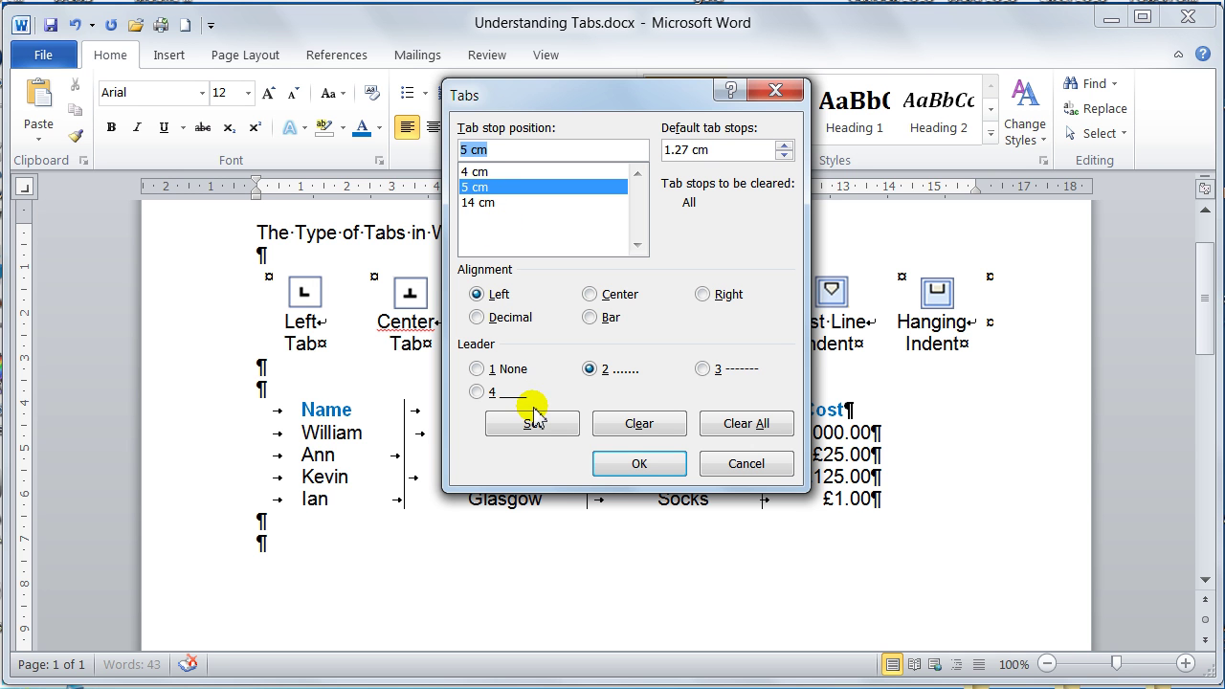
click(481, 172)
click(641, 464)
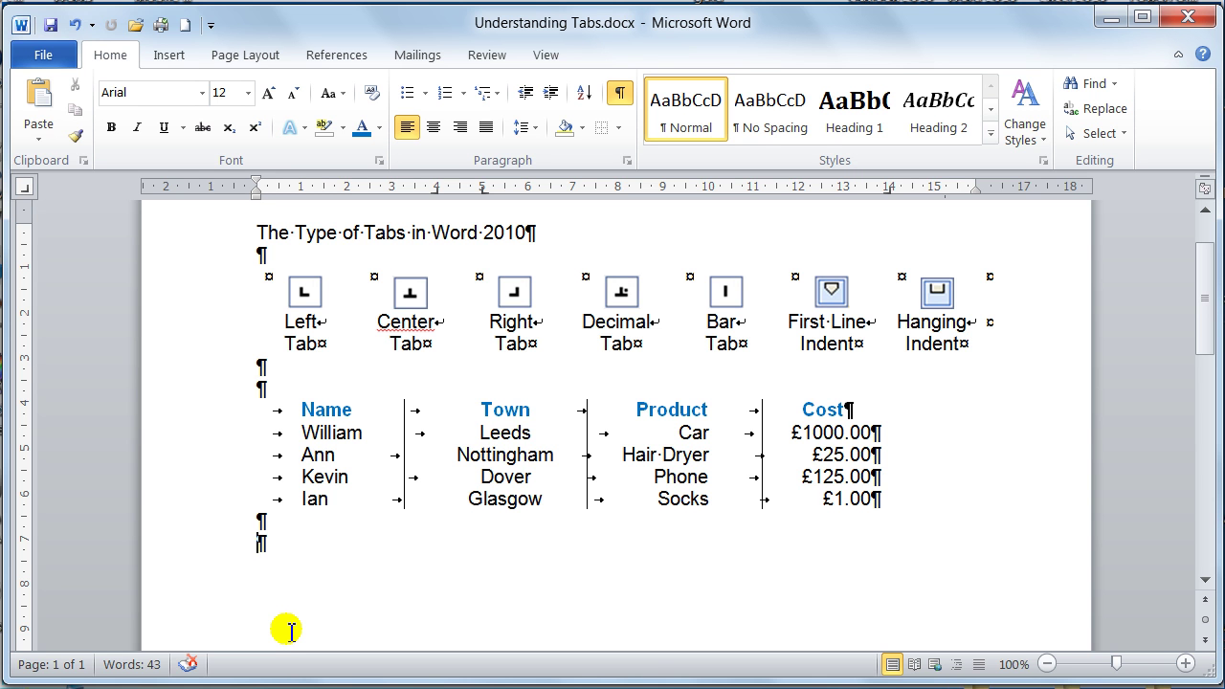
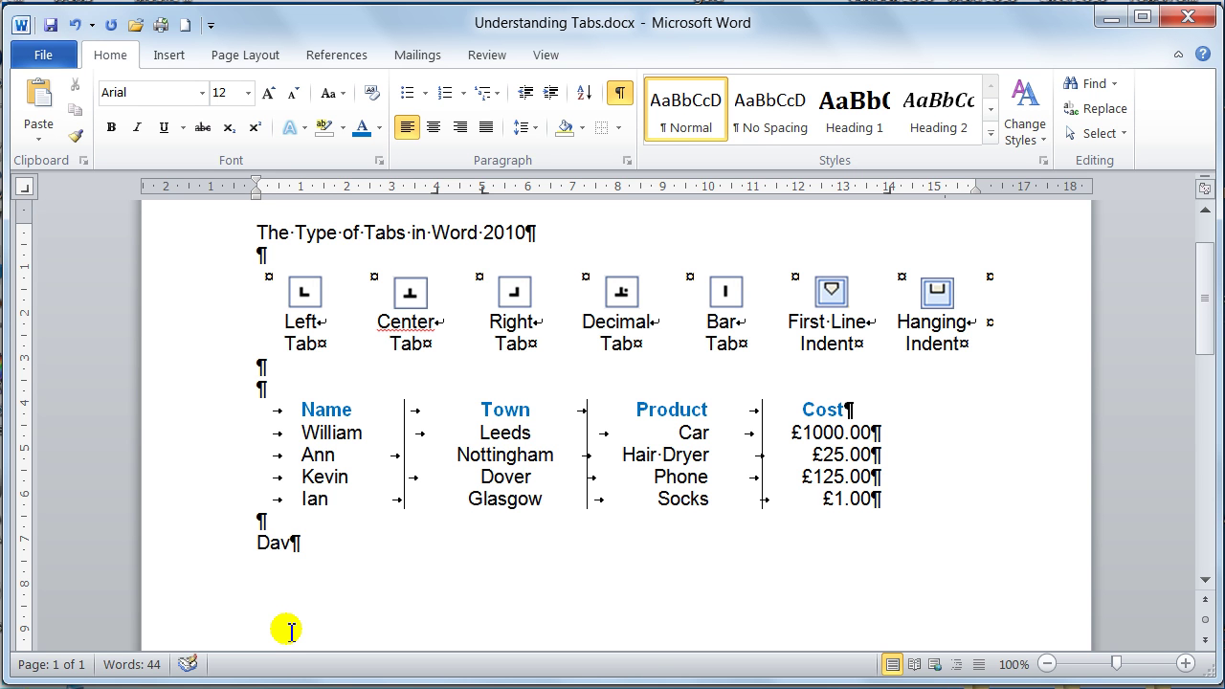
- Enter the first contact's first name, tab-indented and followed by a leader tab, then select its line
key(Left)
key(Left)
key(Left)
key(Left)
key(Left)
key(Tab)
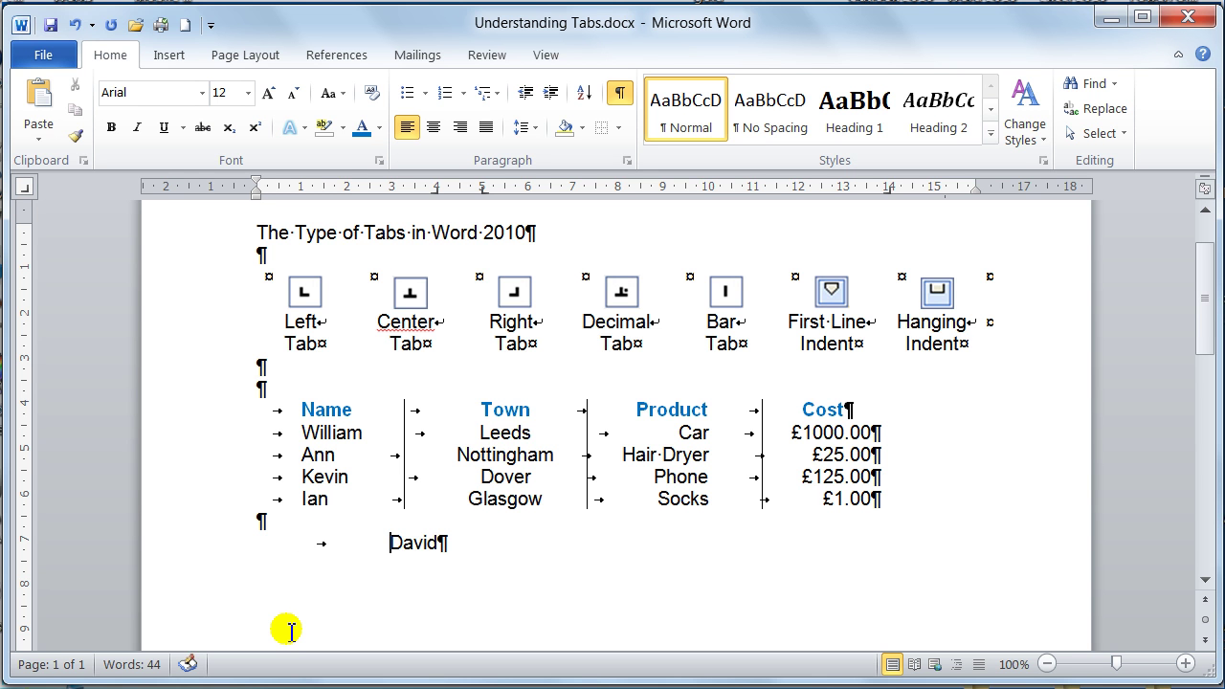
key(Right)
key(Right)
key(Right)
key(Right)
key(Tab)
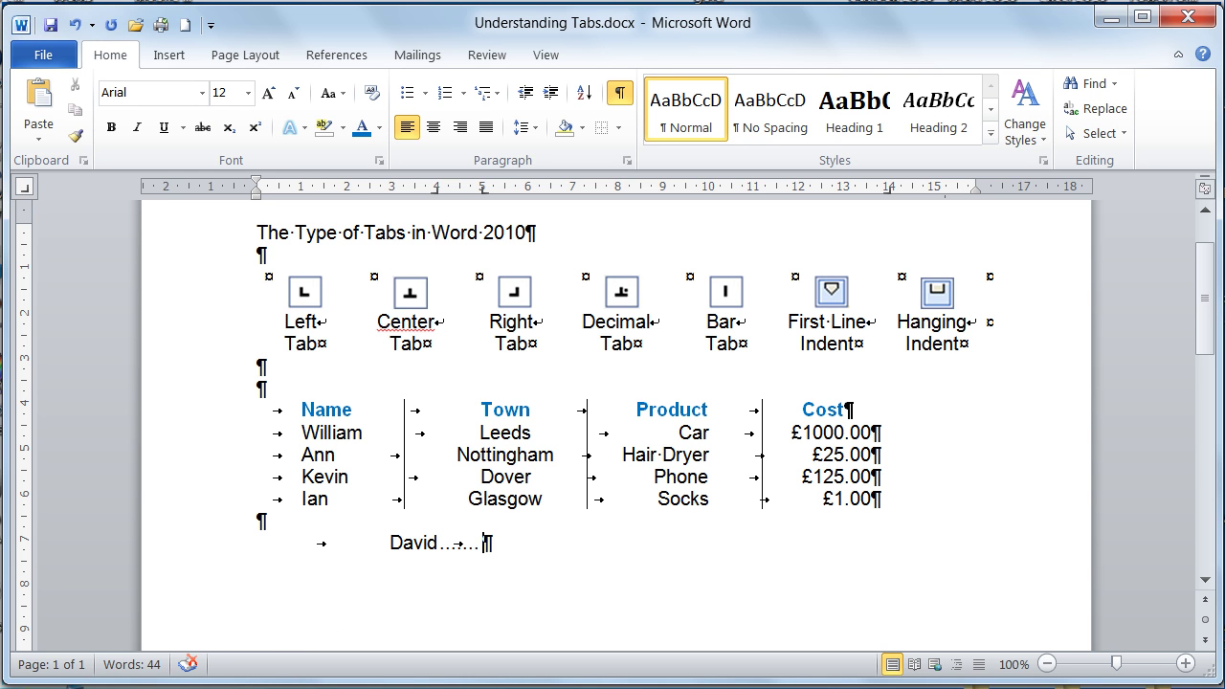
click(212, 553)
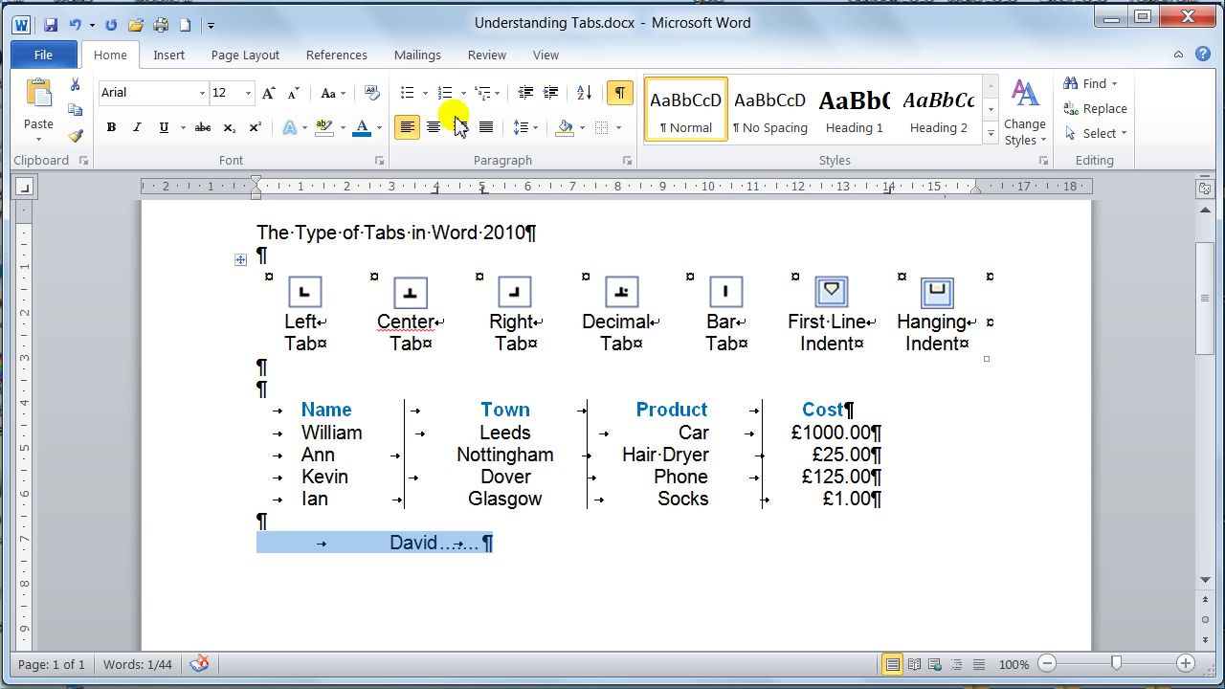
- In the Tabs dialog, remove the 5 cm stop's leader and give the 14 cm stop a dotted leader
click(626, 161)
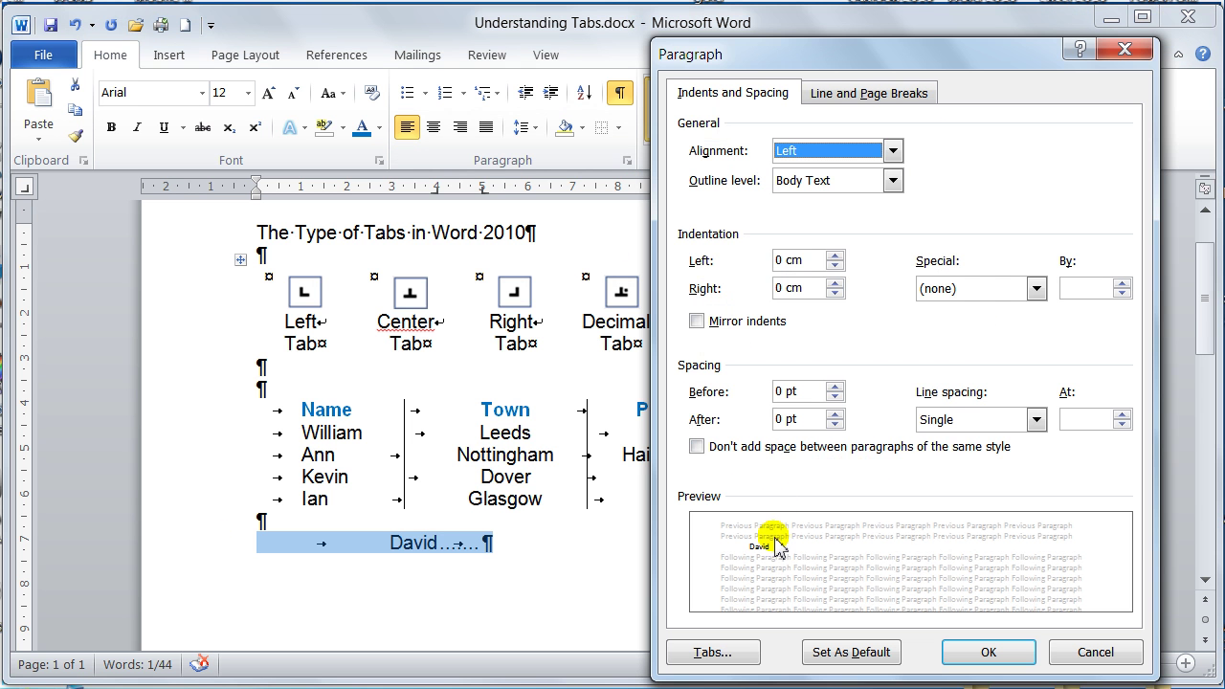
click(719, 652)
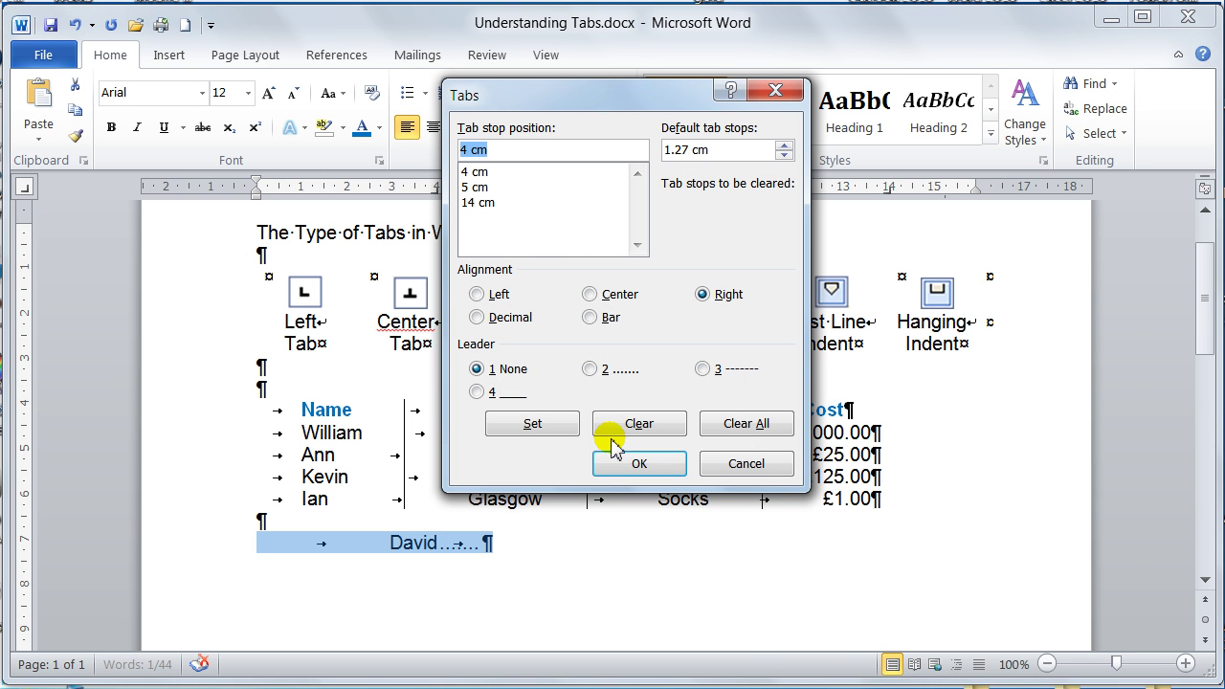
click(478, 188)
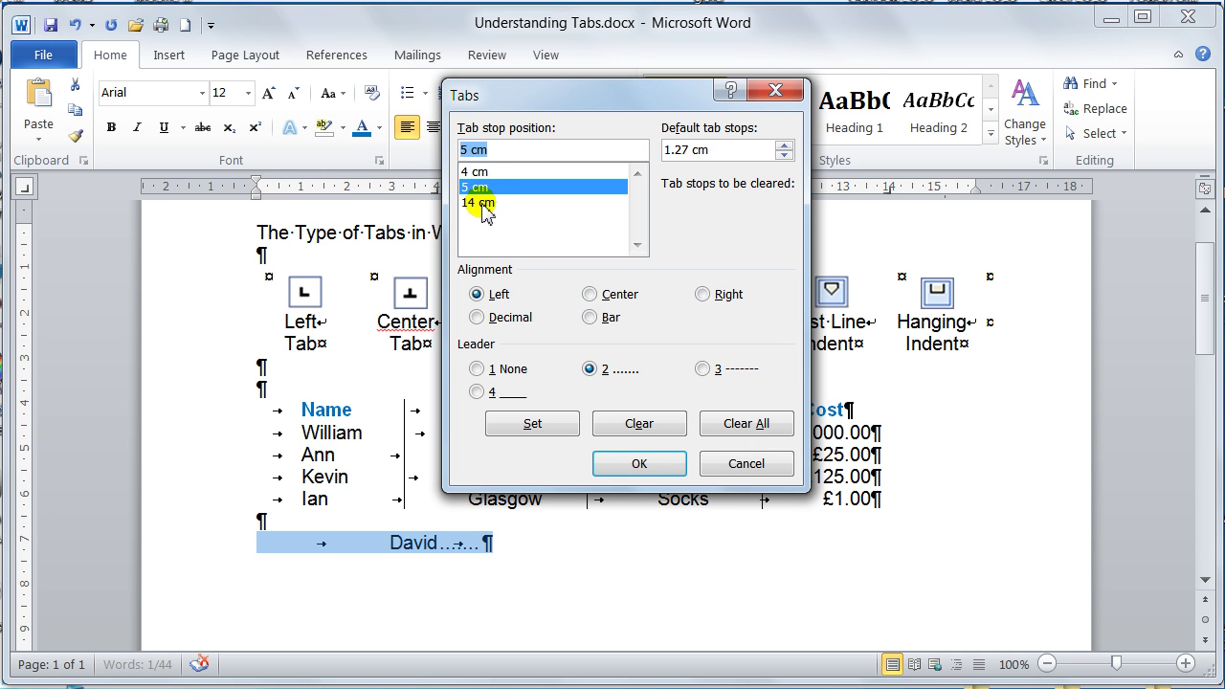
click(478, 369)
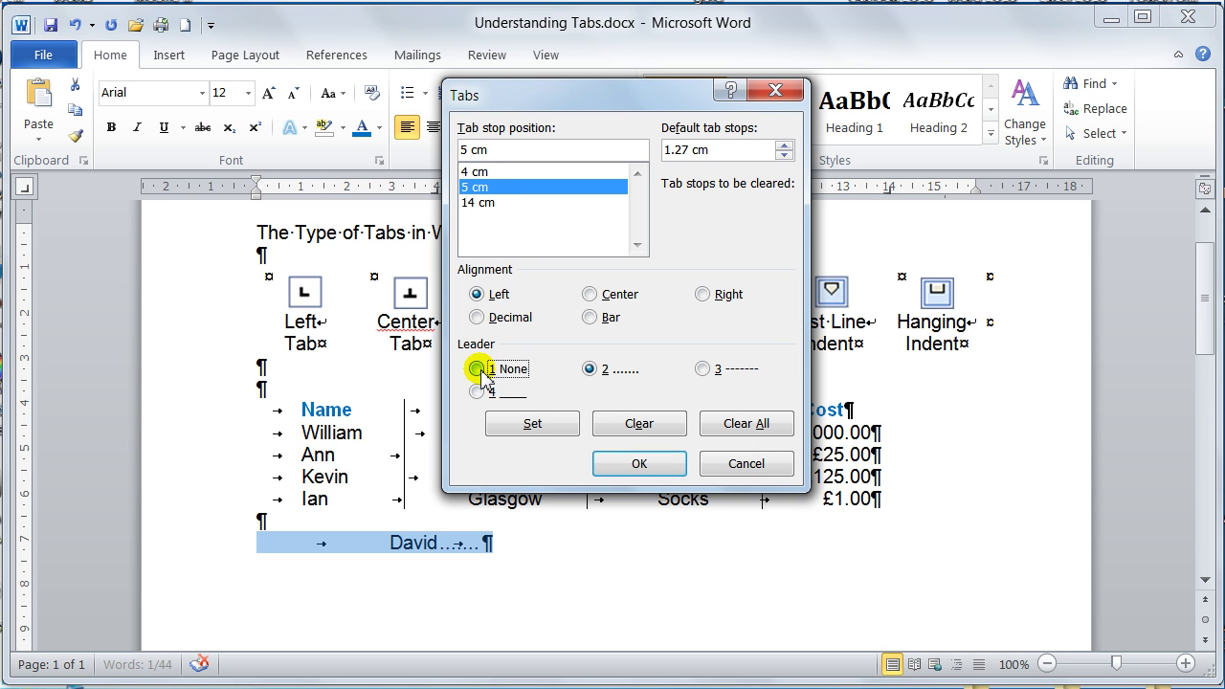
click(533, 424)
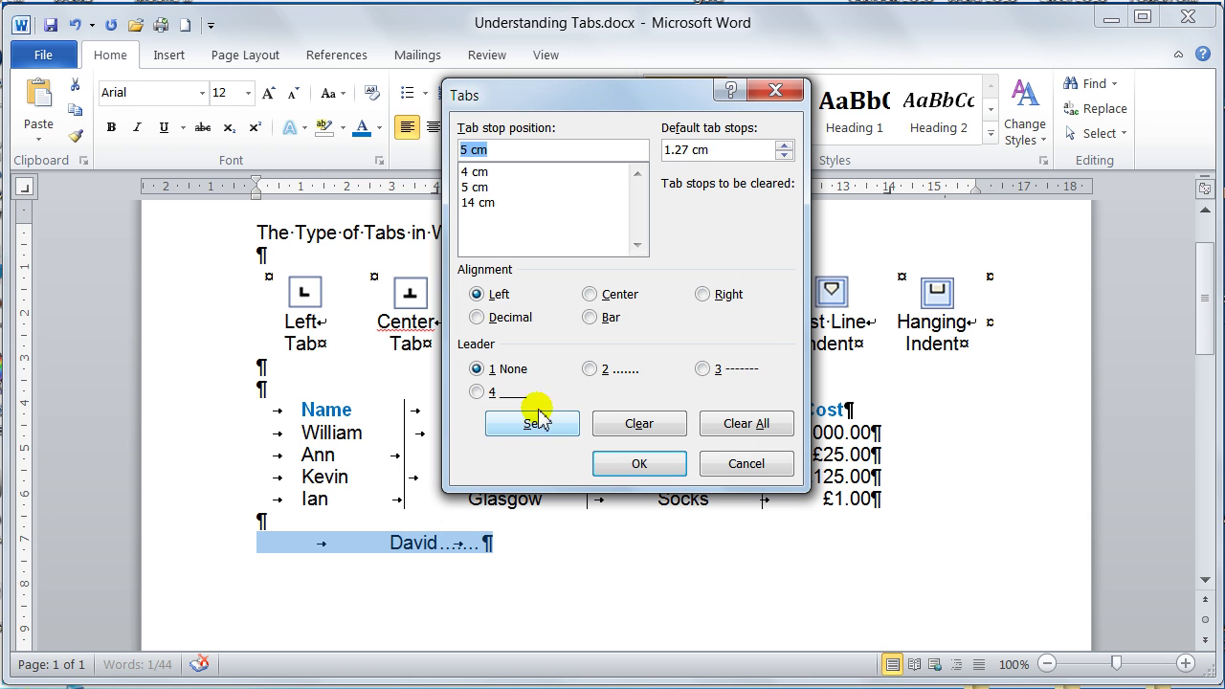
click(483, 202)
click(598, 371)
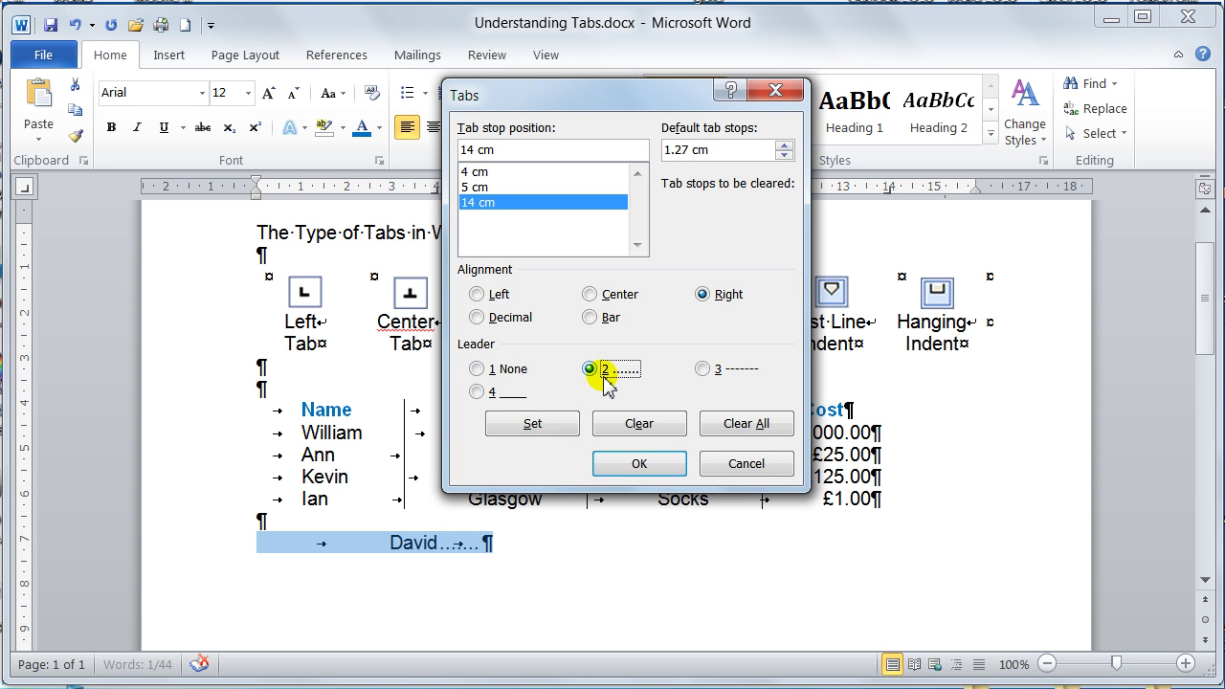
click(557, 432)
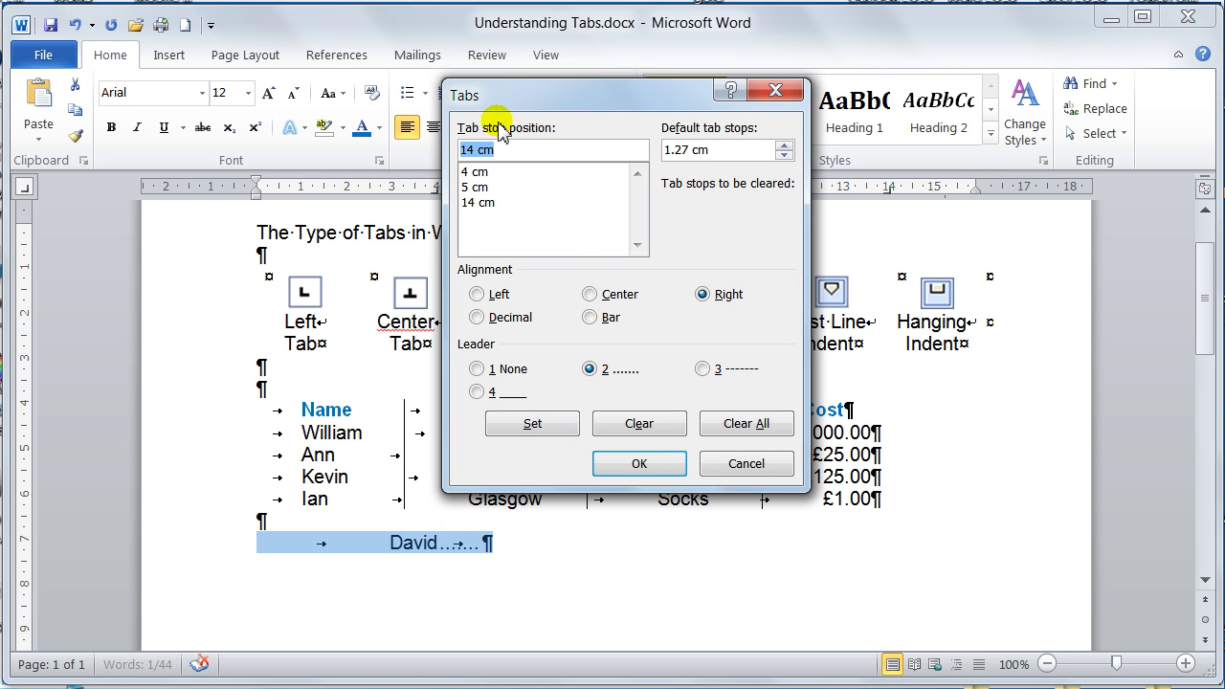
click(644, 461)
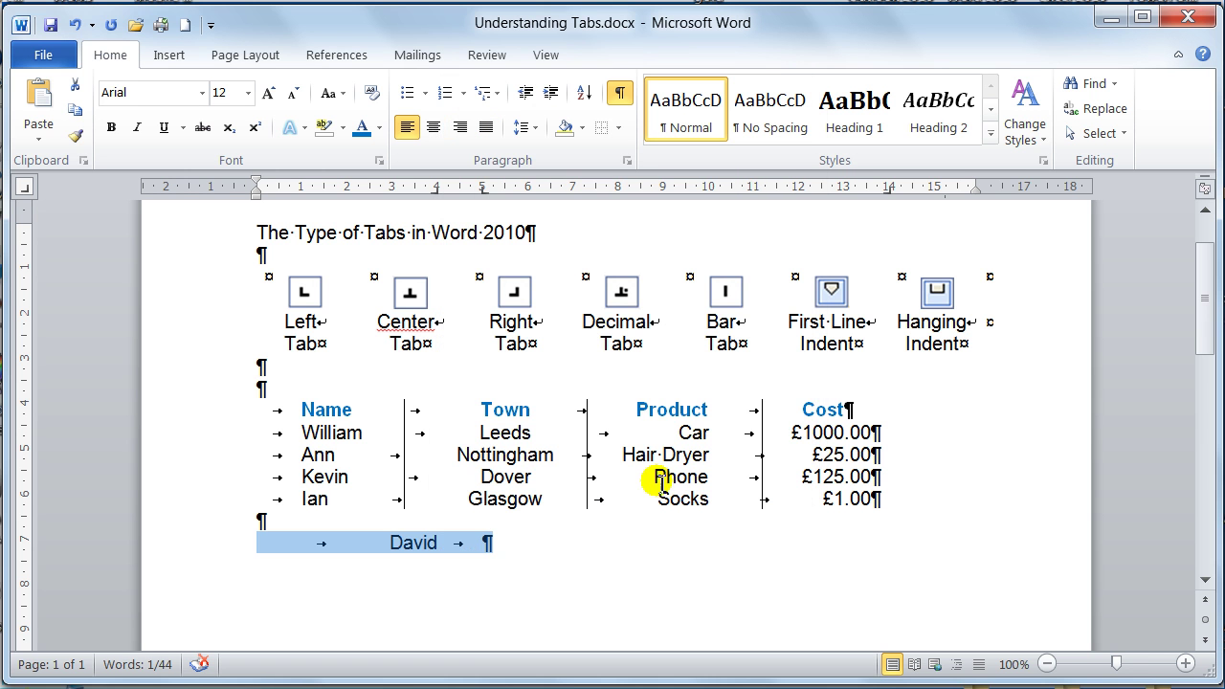
- Complete the first contact with its surname and a dotted-leader phone number at 14 cm
click(487, 547)
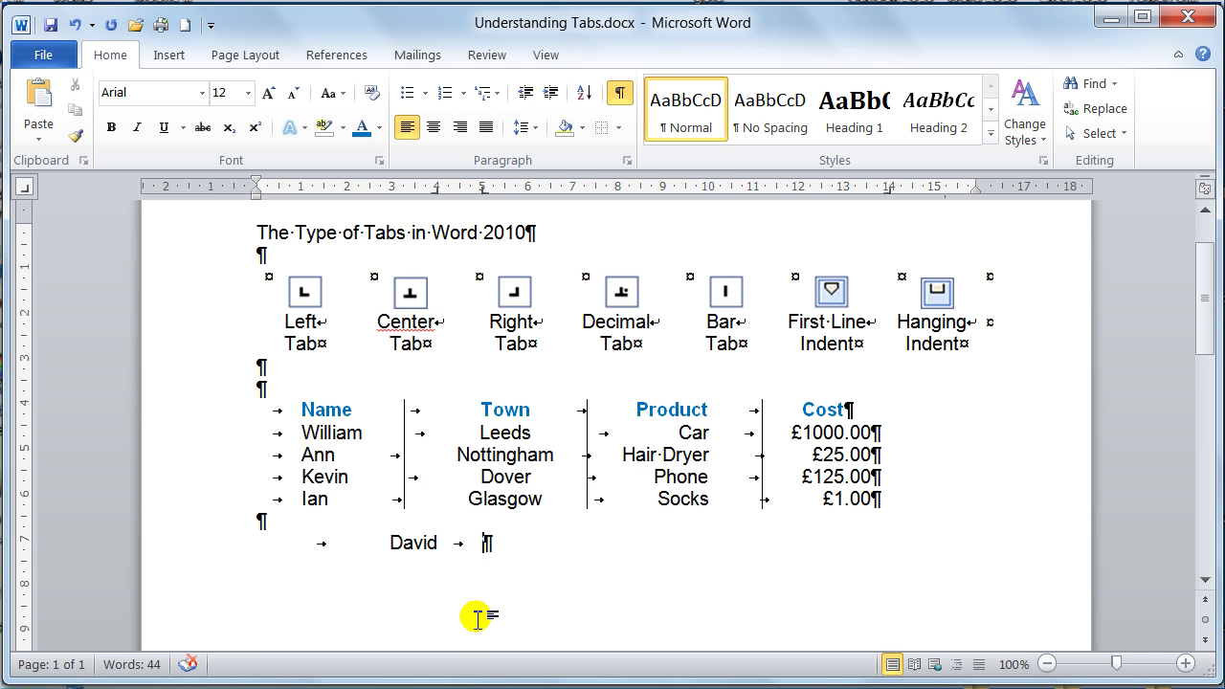
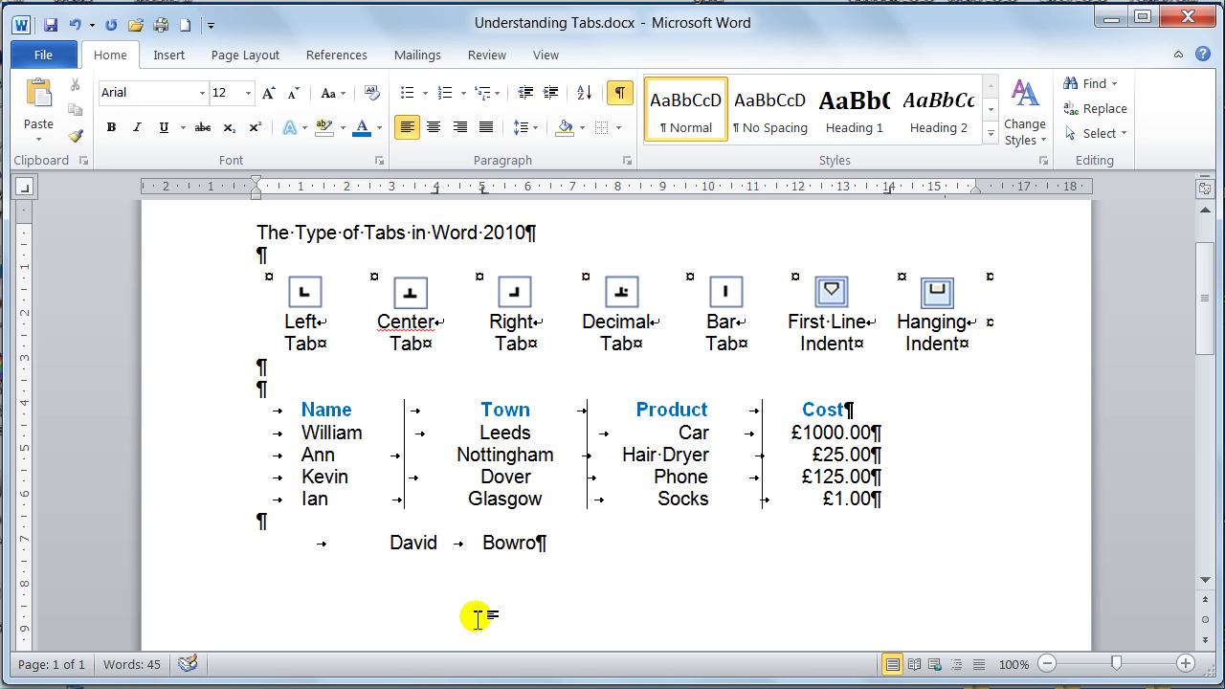
key(Tab)
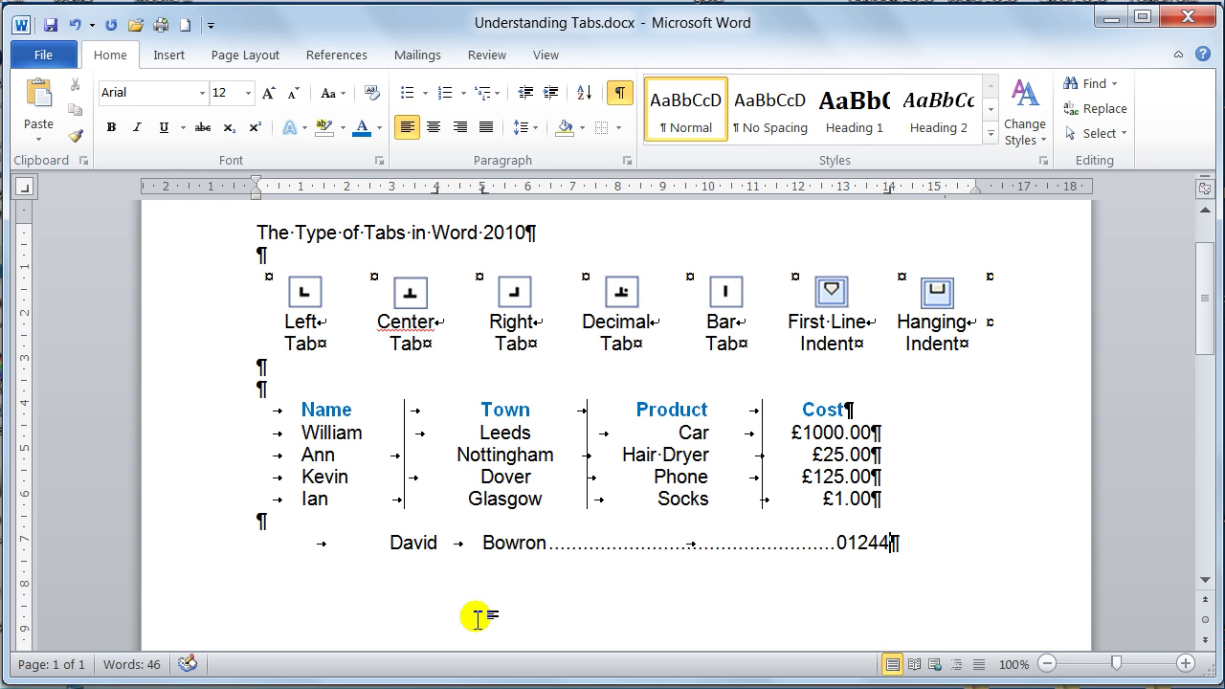
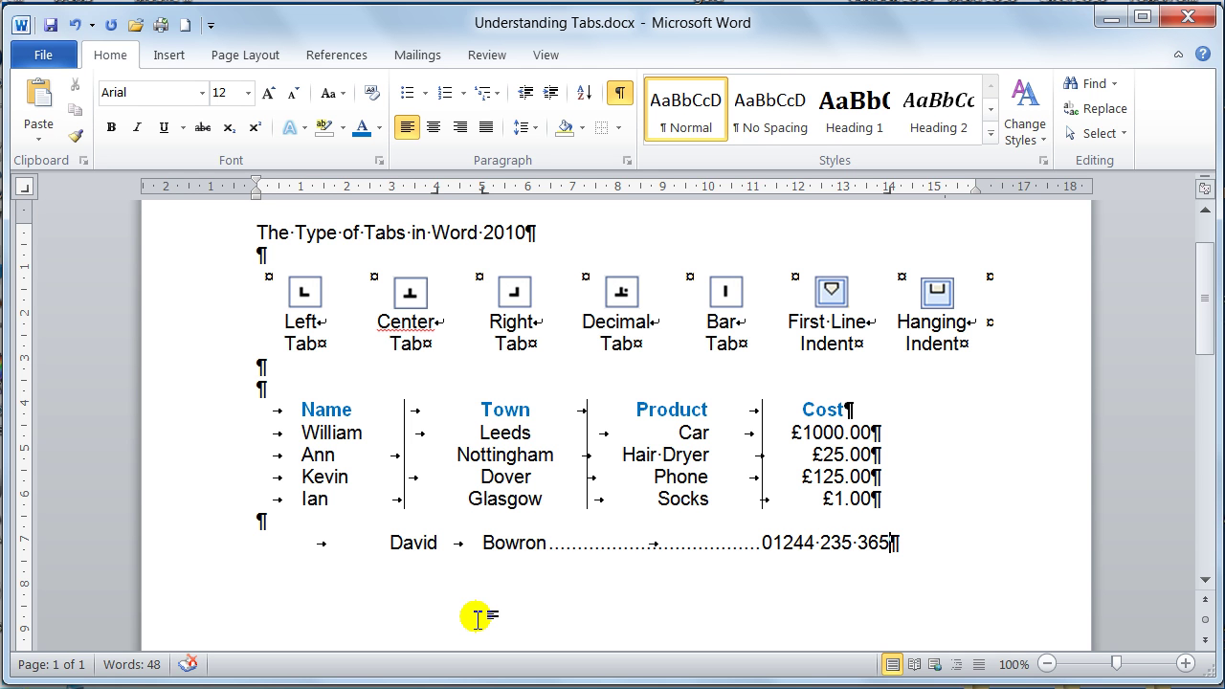
key(Return)
- Add a second contact's first name, surname and dotted-leader phone number, then begin a third line
key(Tab)
key(Tab)
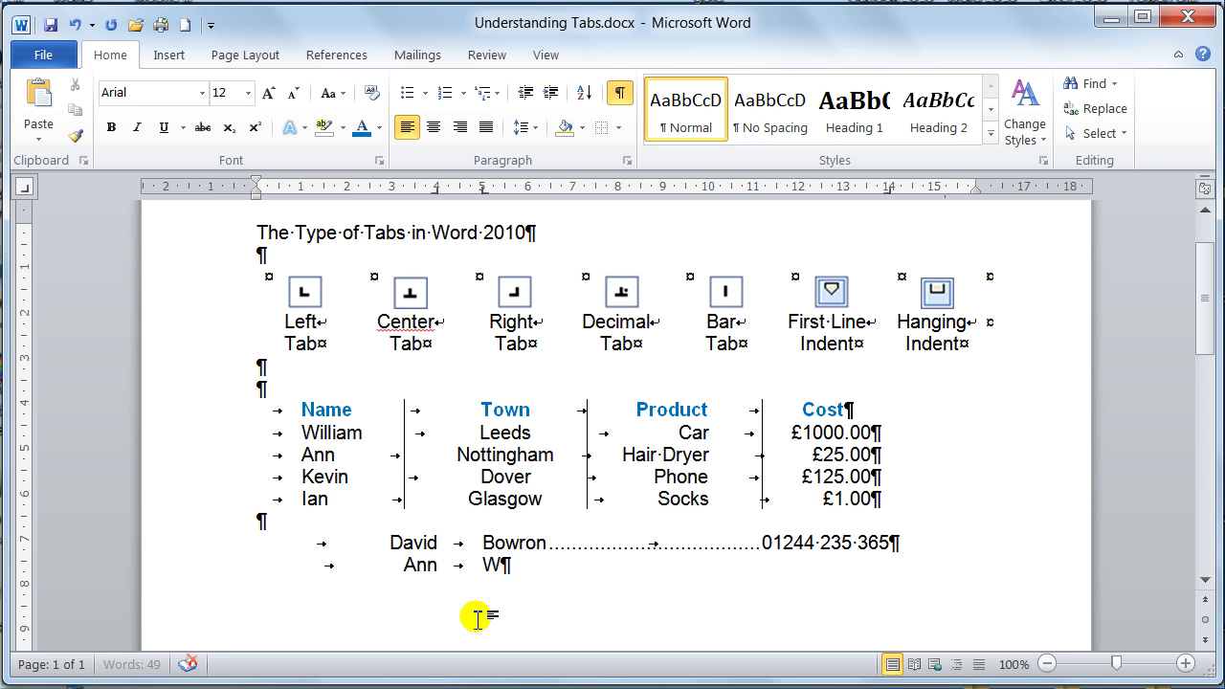
key(Tab)
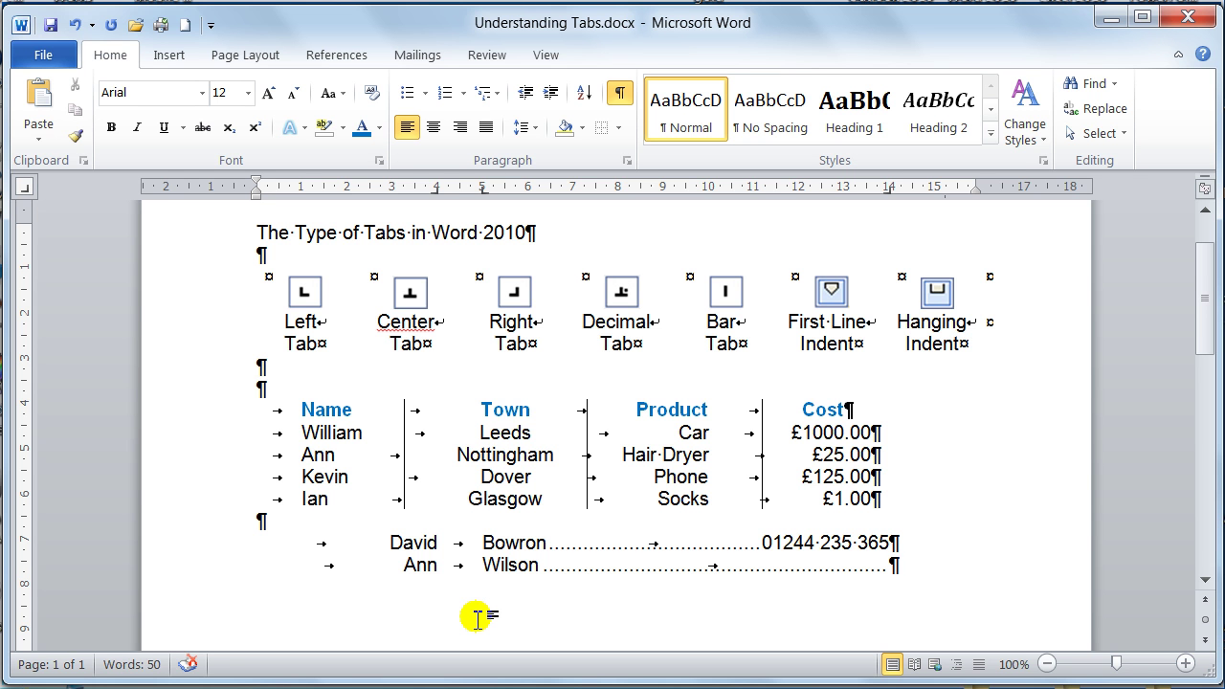
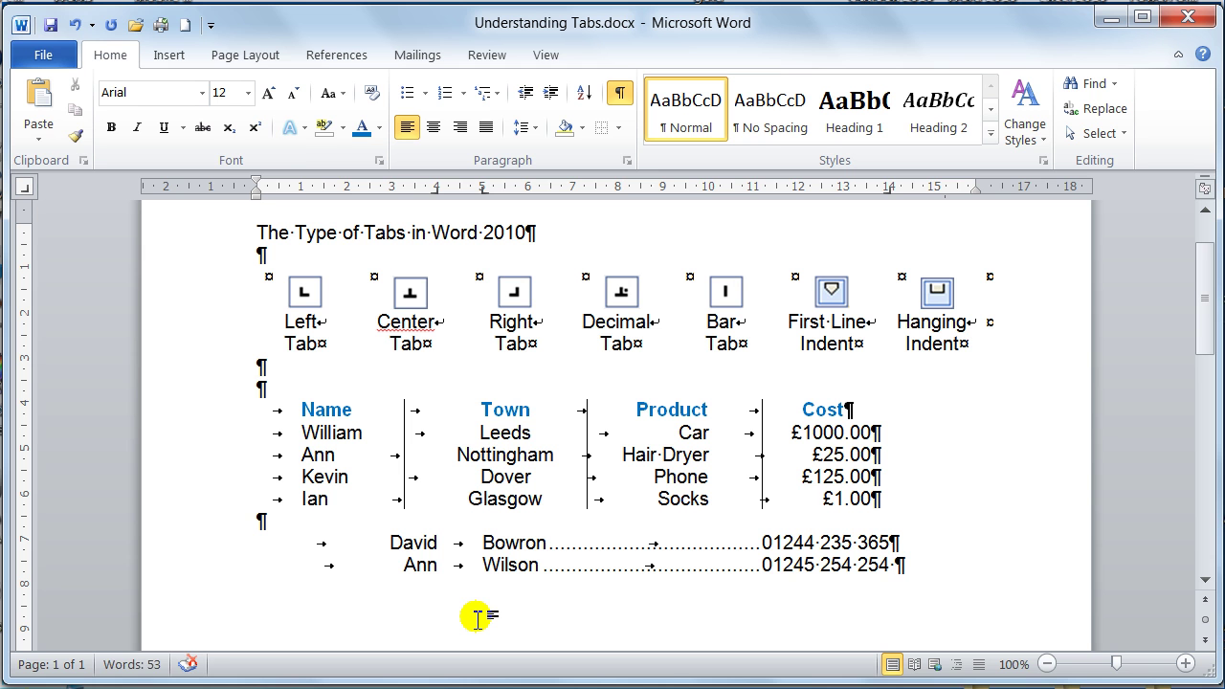
key(Return)
key(Tab)
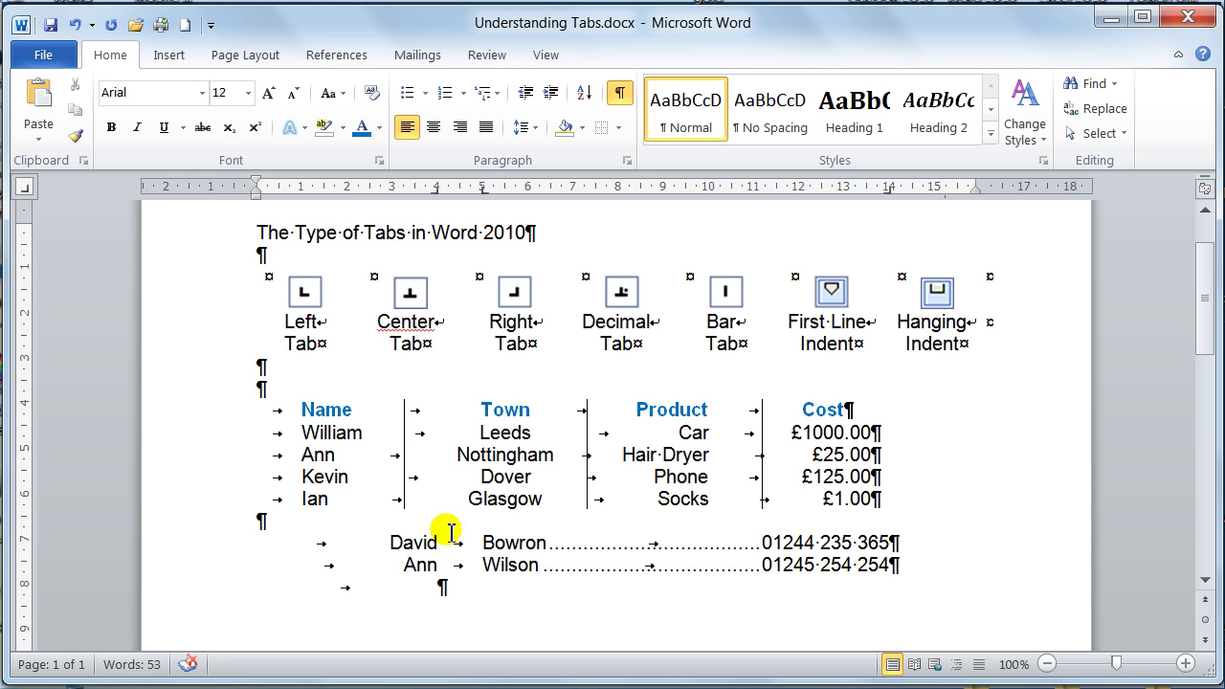
- Hide formatting marks and type the third contact's first name, surname and dotted-leader phone number
click(619, 92)
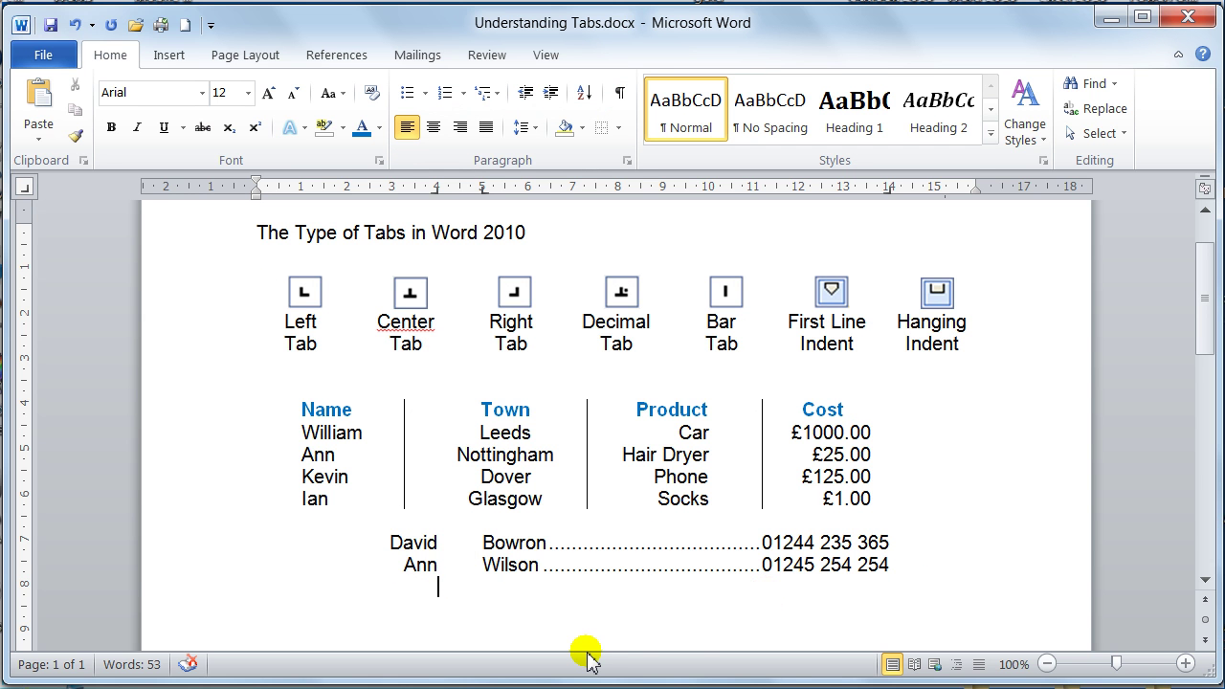
text(Bill)
key(Tab)
text(Smith)
key(Tab)
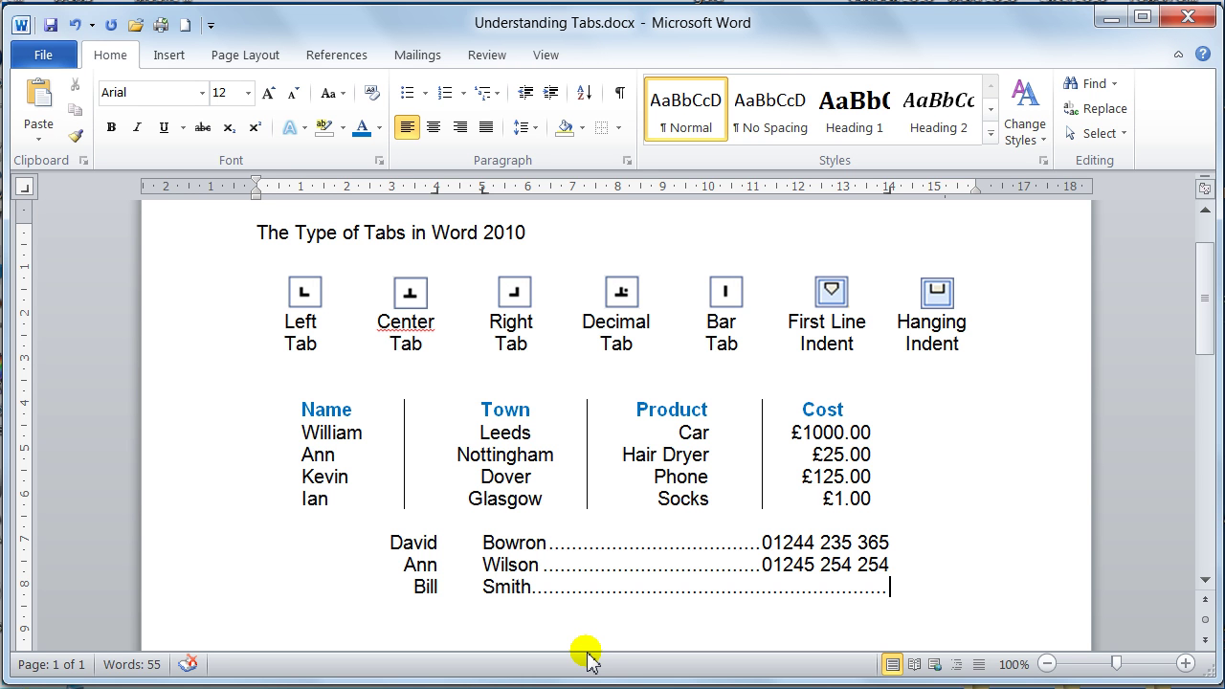
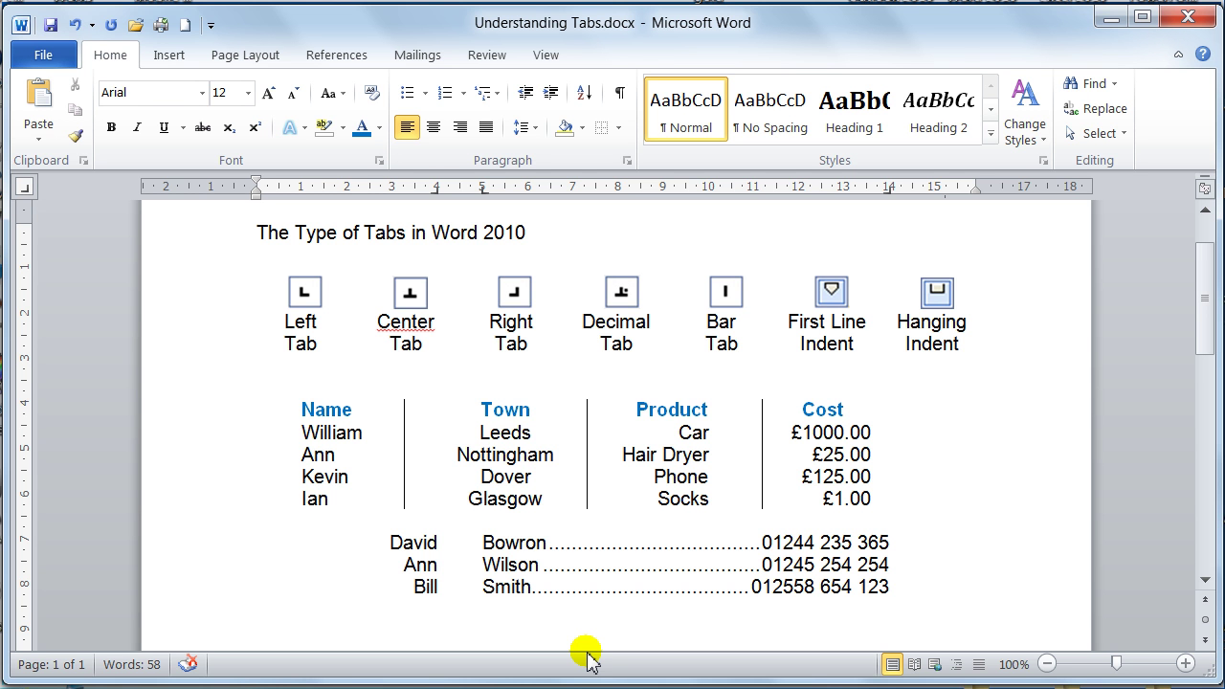
- Add a new line below the contacts, clear its formatting, and show formatting marks
key(Return)
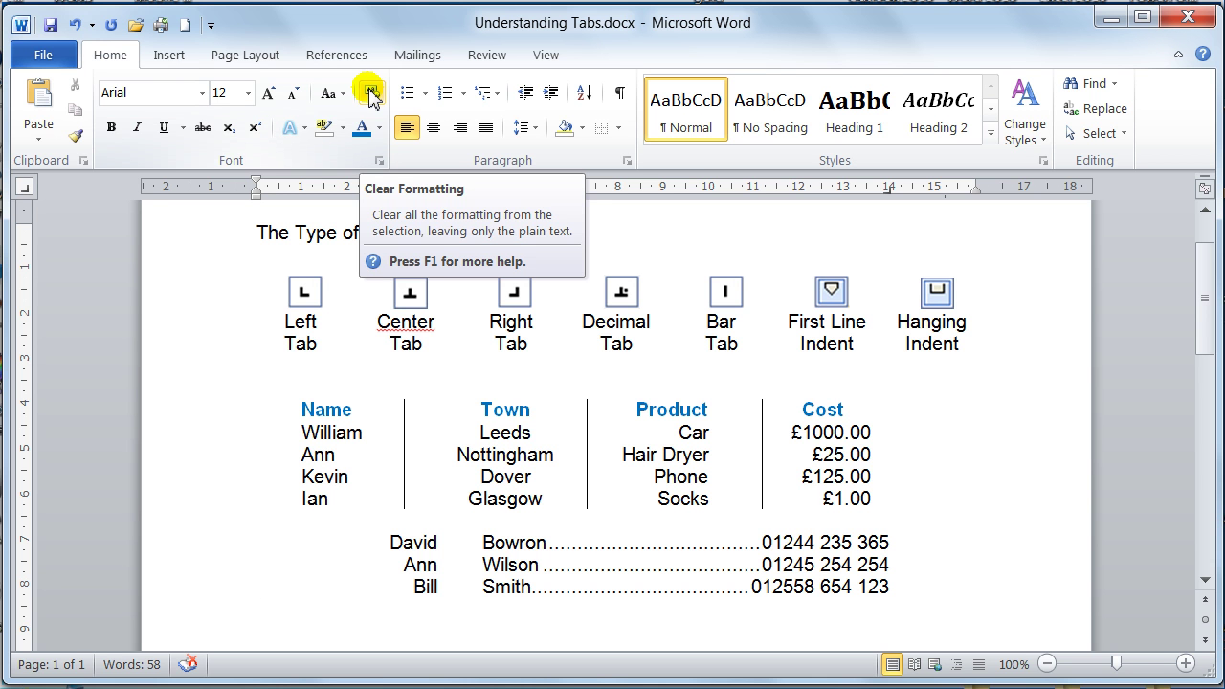
click(370, 94)
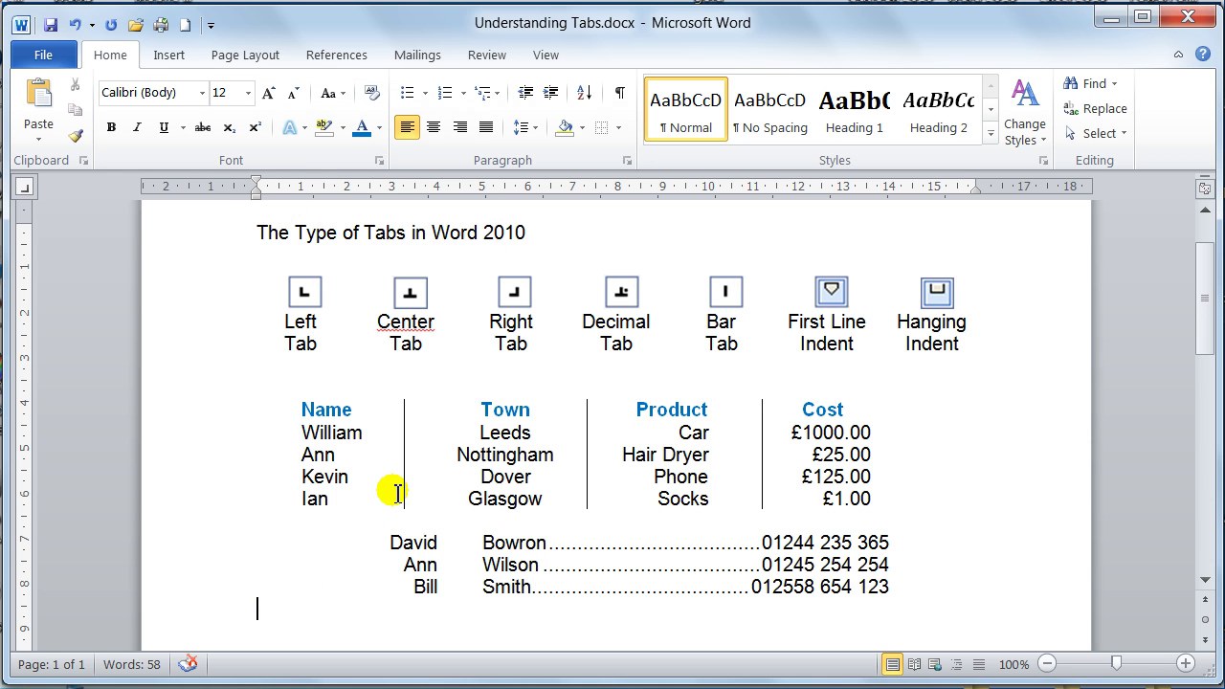
click(620, 94)
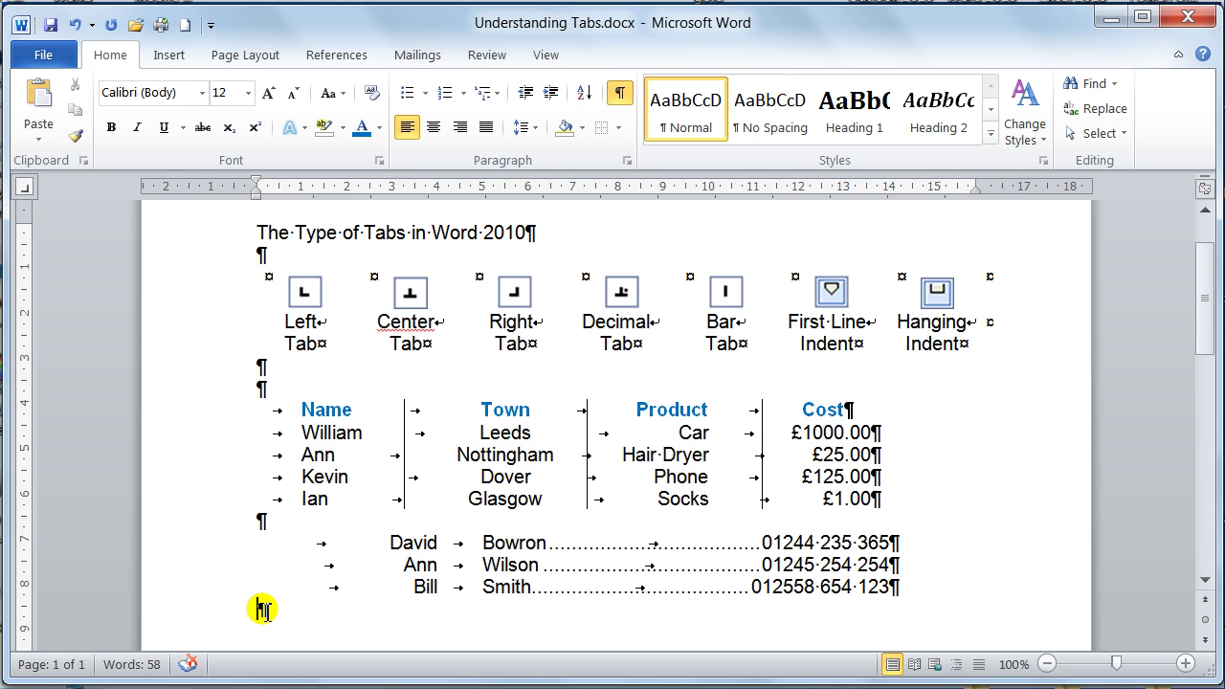
- Turn off Show/Hide ¶ so the formatting marks disappear again
click(621, 93)
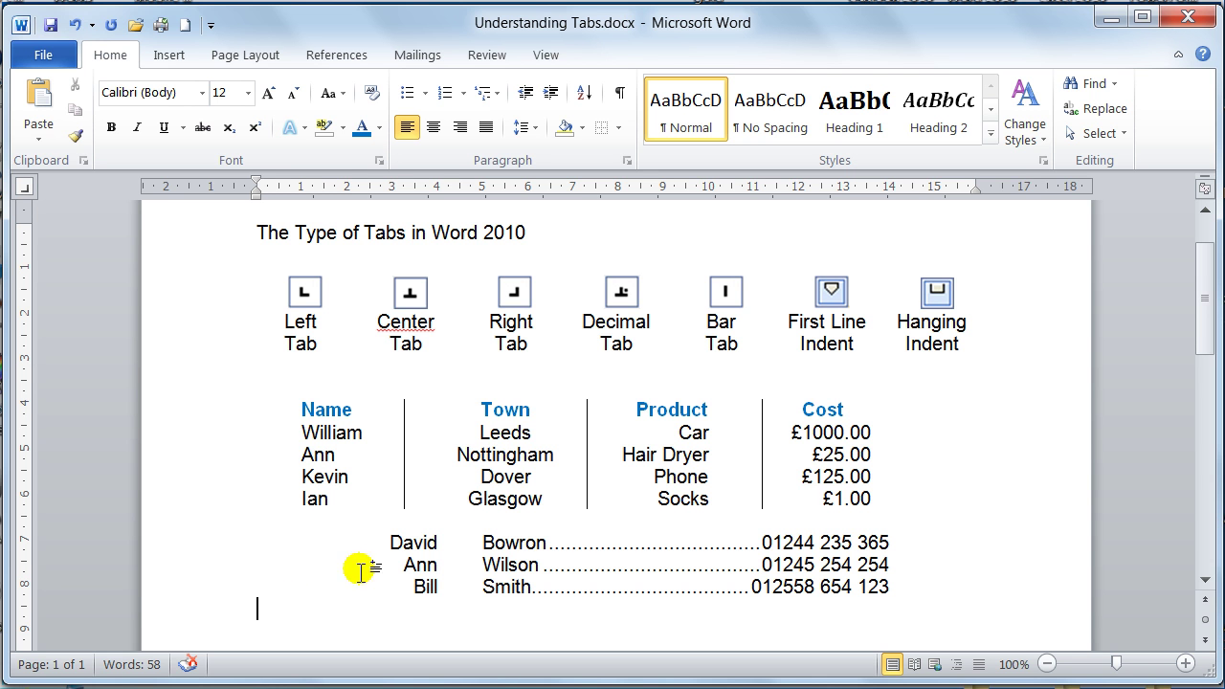
- Select the three contact lines and drag their first-name tab stop rightward on the ruler, nearer the surnames
click(191, 545)
drag(194, 586, 199, 588)
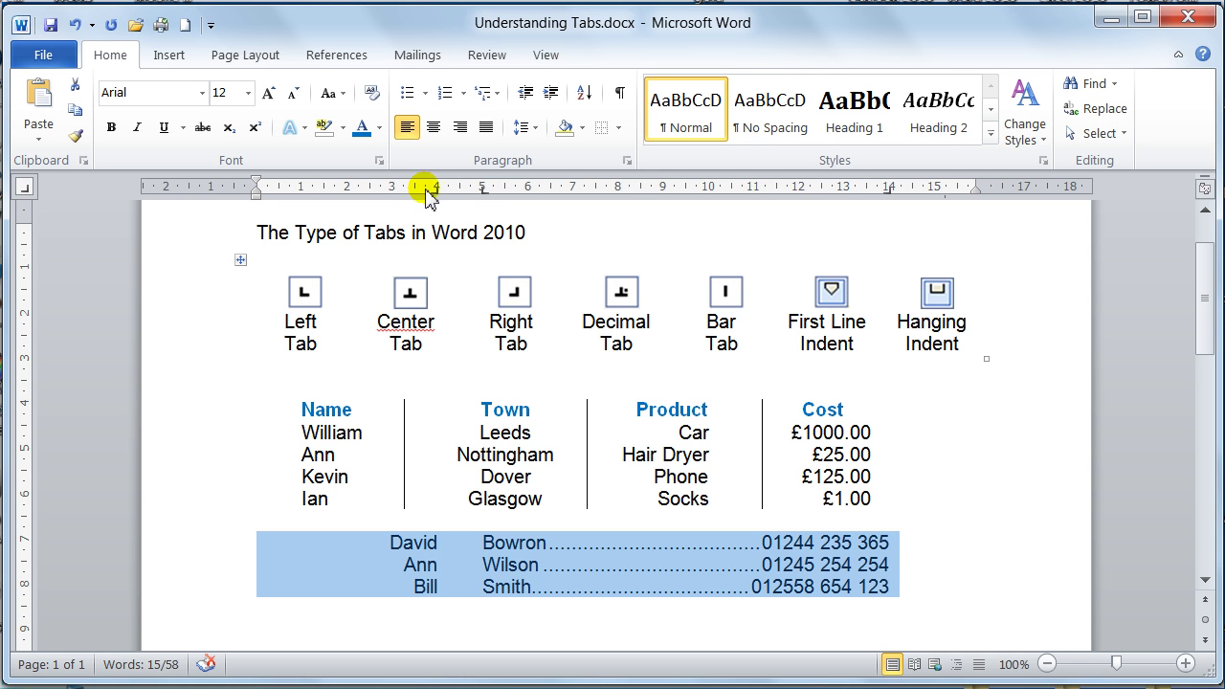
drag(437, 191, 472, 188)
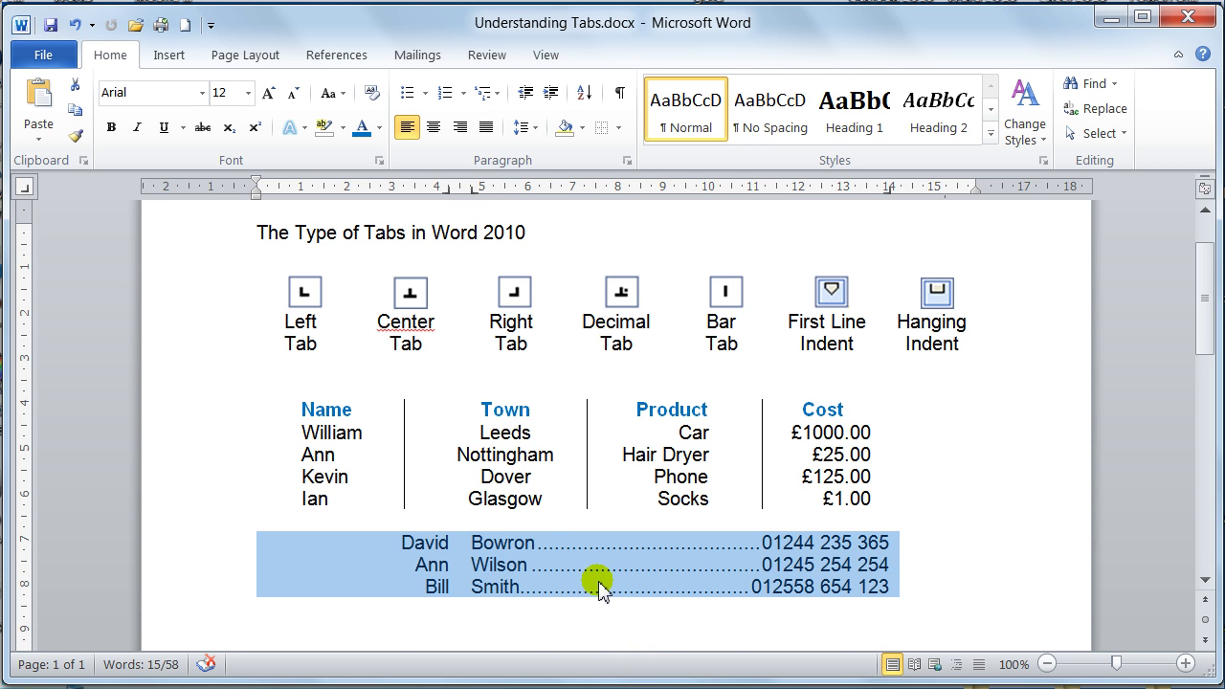
click(260, 620)
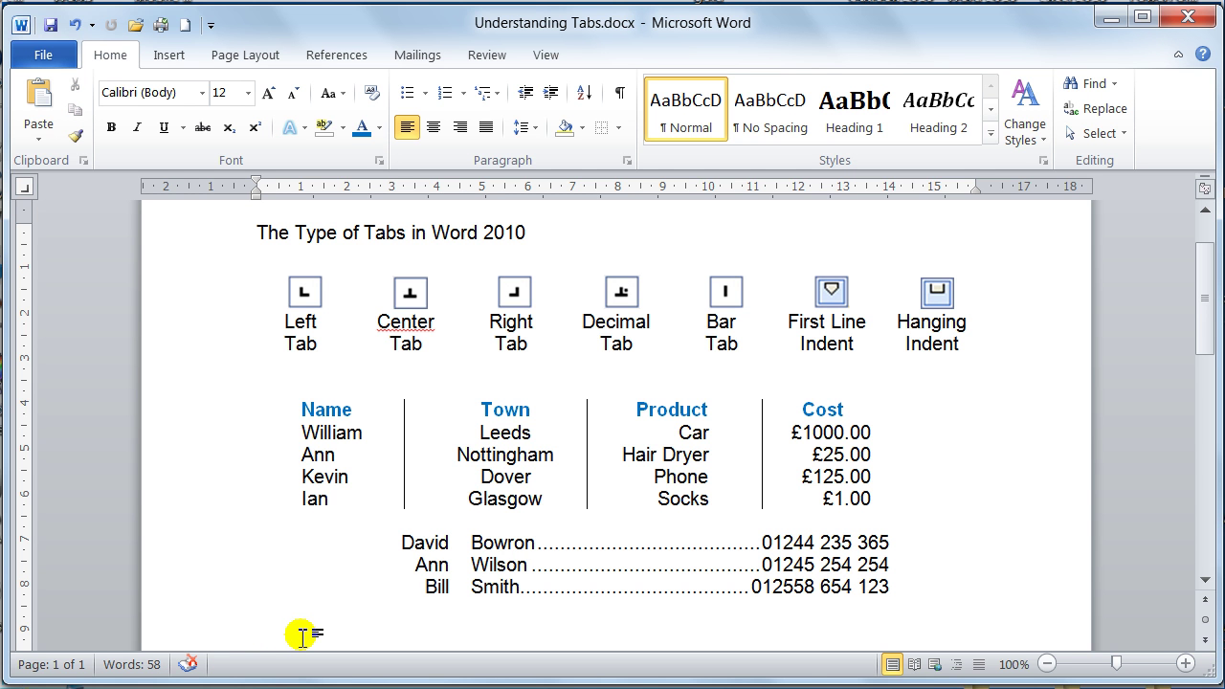